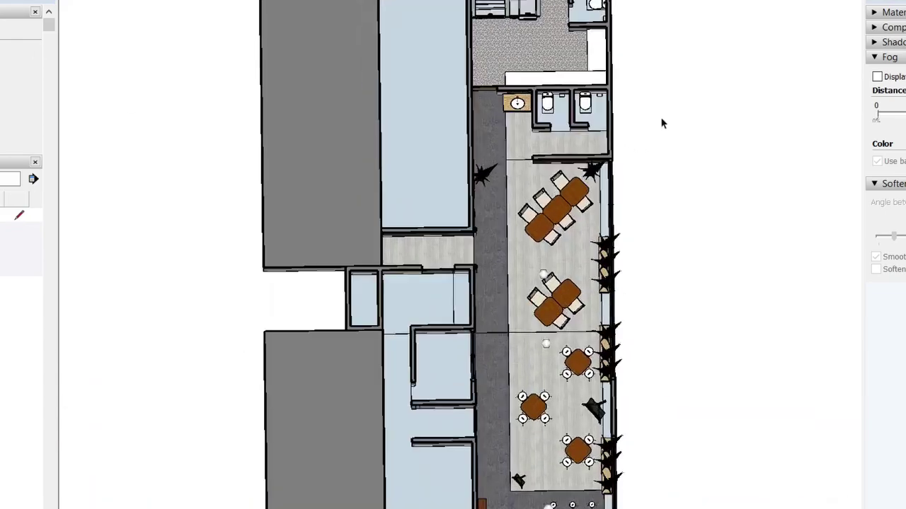
# - Try to create a rectangular detail view named FLOOR PLAN around the restaurant part of the plan
pyautogui.moveTo(661, 121); pyautogui.dragTo(501, 312, button='middle')
pyautogui.press('F2')
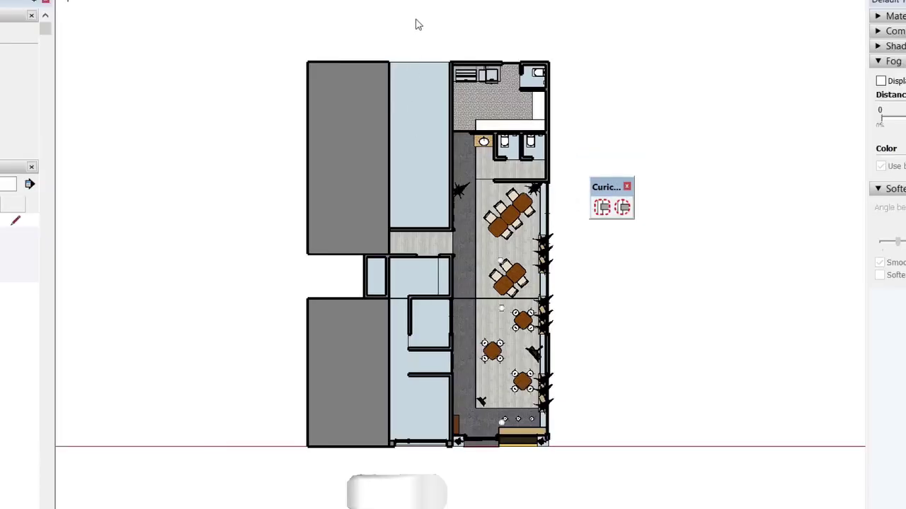
pyautogui.moveTo(431, 28)
pyautogui.mouseDown()
pyautogui.moveTo(467, 115)
pyautogui.moveTo(559, 470)
pyautogui.moveTo(568, 462)
pyautogui.mouseUp()
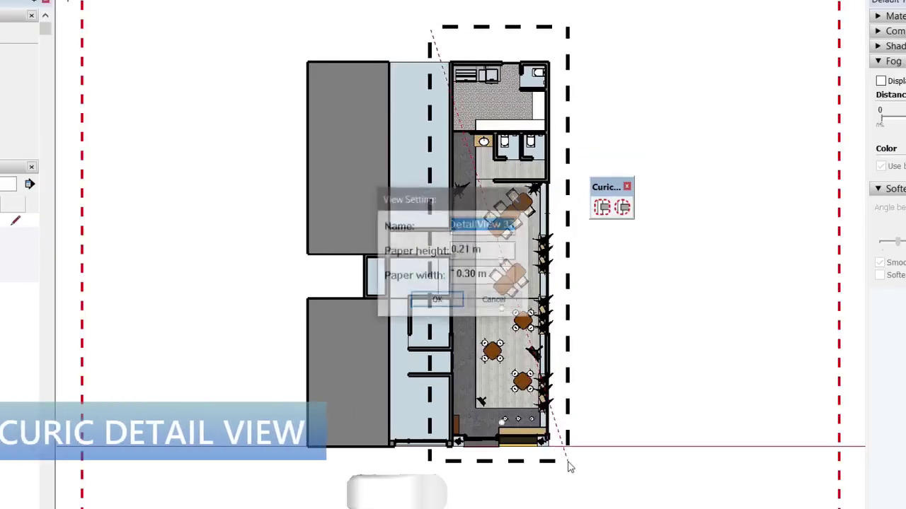
pyautogui.write('FLOOR')
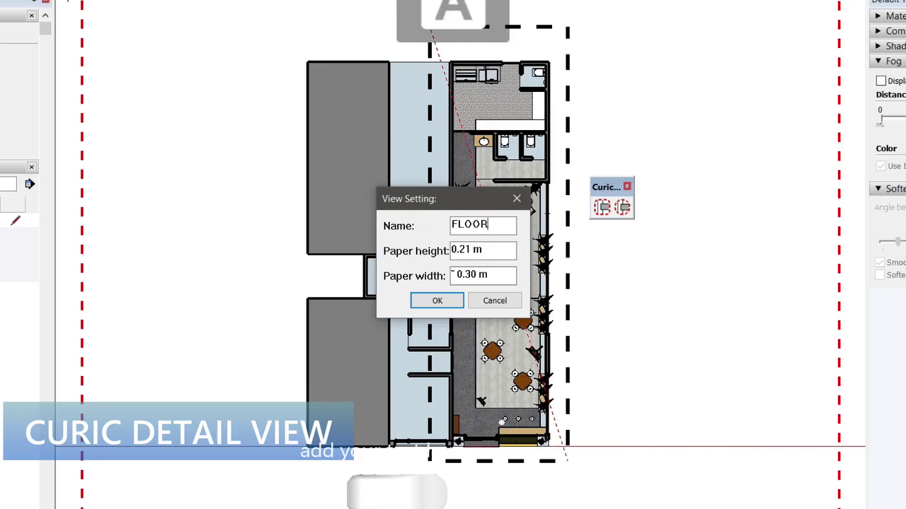
pyautogui.write(' PLAN')
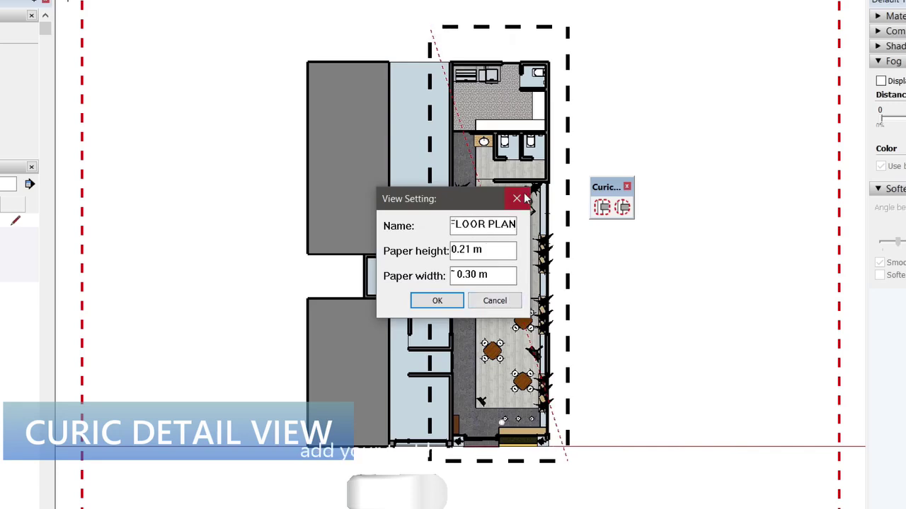
pyautogui.click(524, 199)
# - Create a rectangular detail view named KITCHEN PLAN around the kitchen at the upper end of the plan
pyautogui.scroll(1, 226, 248)
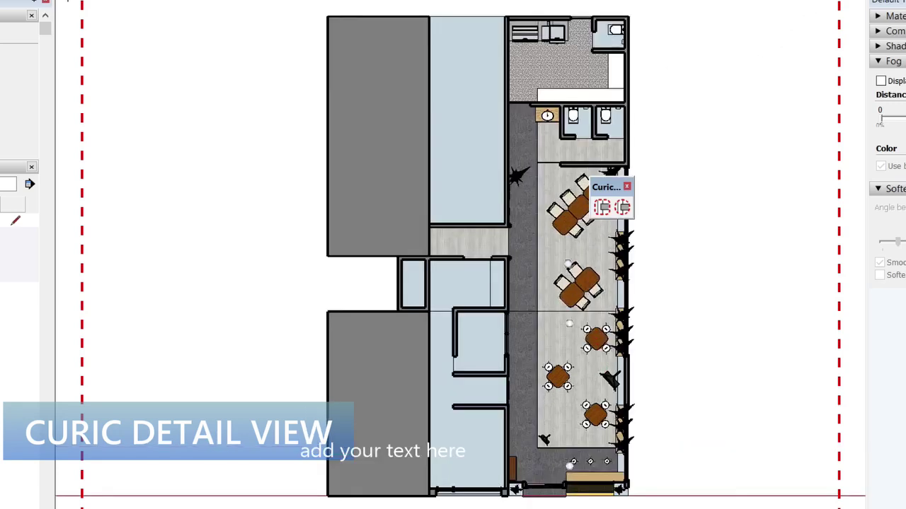
pyautogui.click(708, 0)
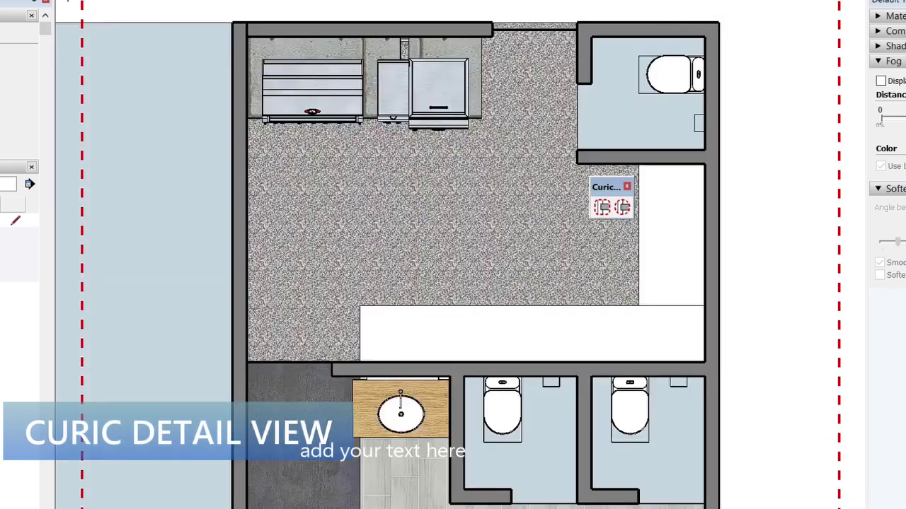
pyautogui.moveTo(212, 8); pyautogui.dragTo(741, 393)
pyautogui.write('KITCHEN')
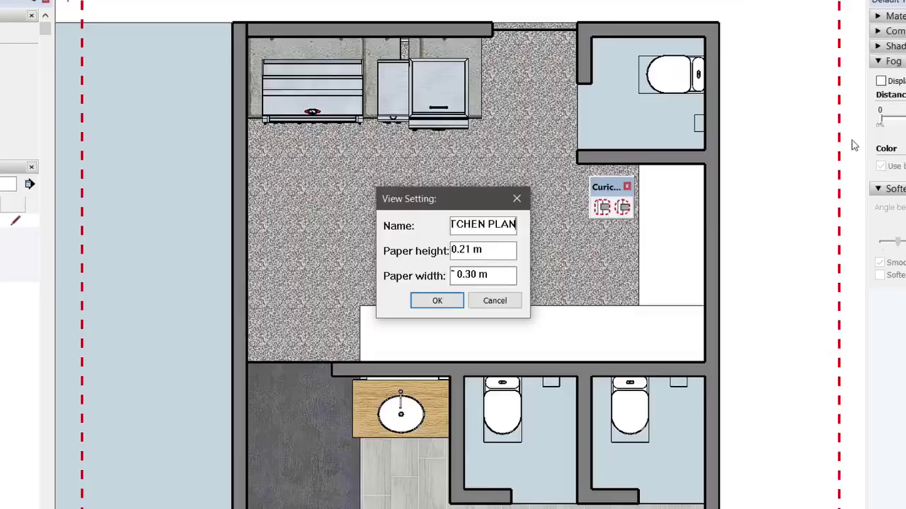
pyautogui.press('Return')
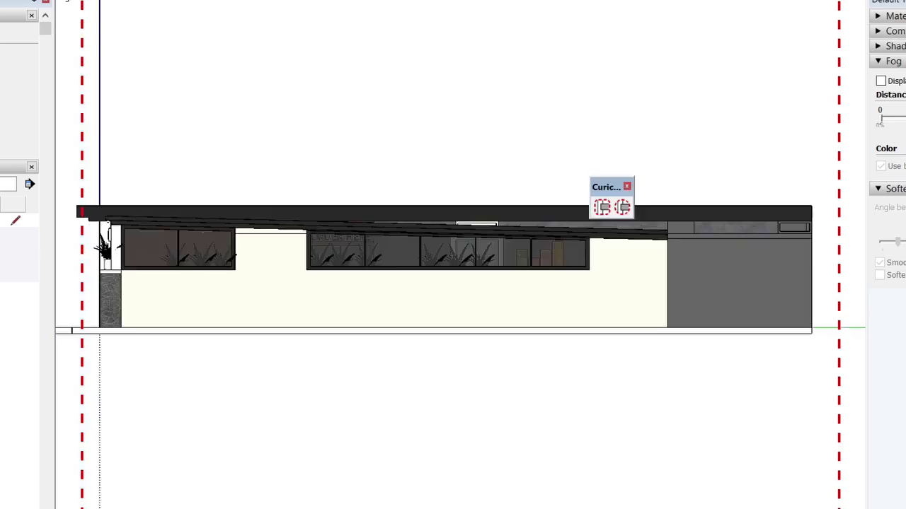
# - Create a rectangular detail view named RIGHT ELEATION around the whole side elevation of the building
pyautogui.scroll(-2, 147, 195)
pyautogui.moveTo(79, 172); pyautogui.dragTo(730, 337)
pyautogui.write('RIGHT EL')
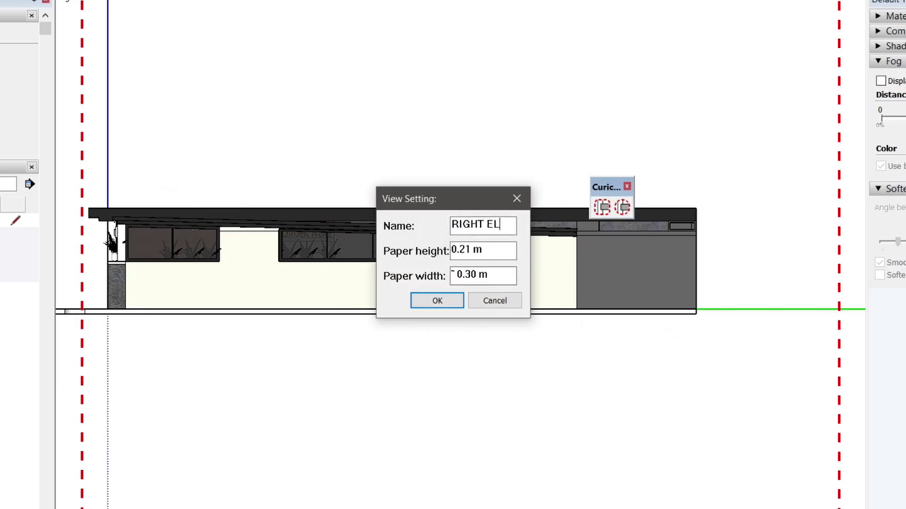
pyautogui.press('Return')
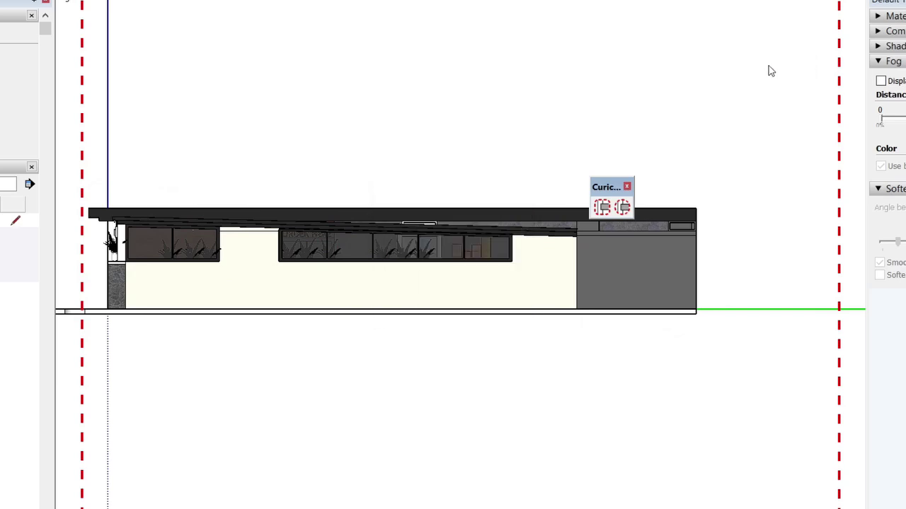
# - From the morning glory folder, open the RIGHT ELEATION, BARISTA KITCHEN, FLOOR PLAN, FRONT ELEVATION and KITCHEN PLAN files in LayOut
pyautogui.moveTo(1, 63)
pyautogui.mouseDown()
pyautogui.moveTo(643, 63)
pyautogui.moveTo(490, 2)
pyautogui.moveTo(427, 1)
pyautogui.mouseUp()
pyautogui.doubleClick(427, 2)
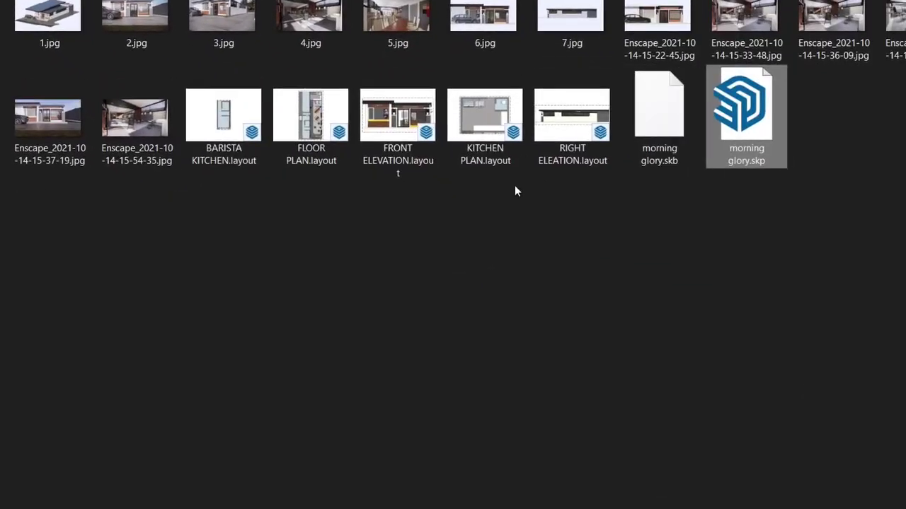
pyautogui.keyDown('ctrl'); pyautogui.scroll(2, 409, 275); pyautogui.keyUp('ctrl')
pyautogui.click(308, 283)
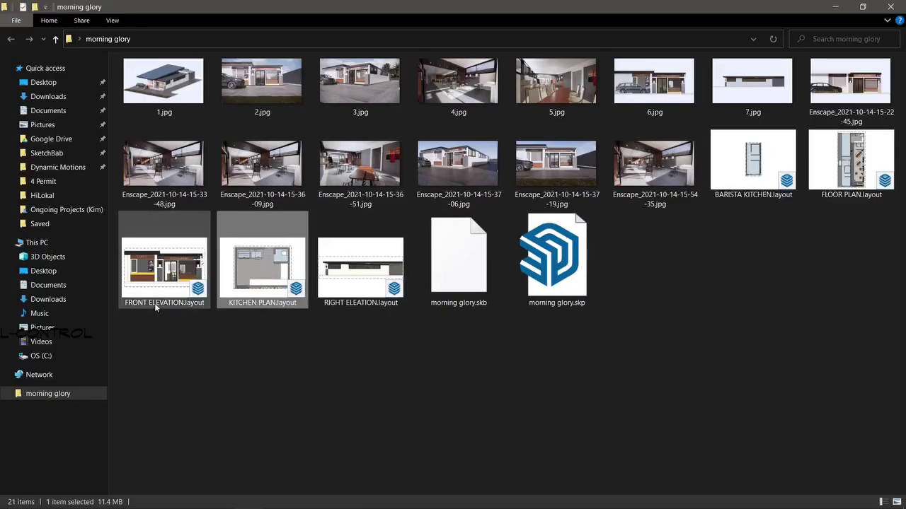
pyautogui.click(56, 320)
pyautogui.click(770, 162)
pyautogui.click(842, 178)
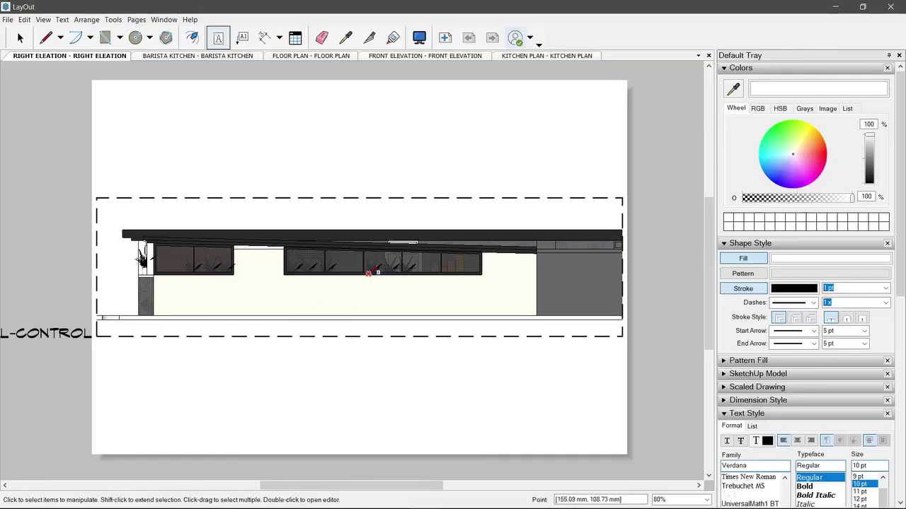
# - Look through the barista kitchen, floor plan, front elevation and kitchen plan drawings and return to the right elevation
pyautogui.moveTo(375, 271); pyautogui.dragTo(396, 279, button='middle')
pyautogui.press('space')
pyautogui.click(205, 56)
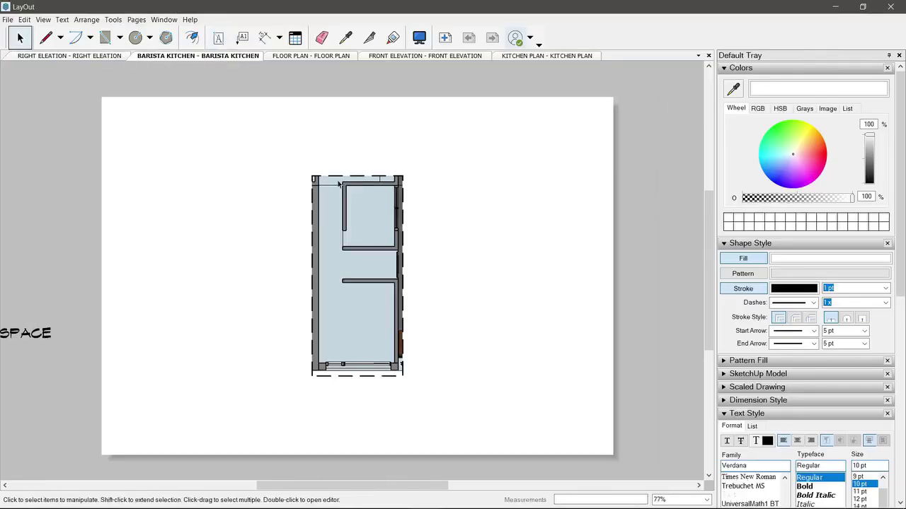
pyautogui.click(337, 56)
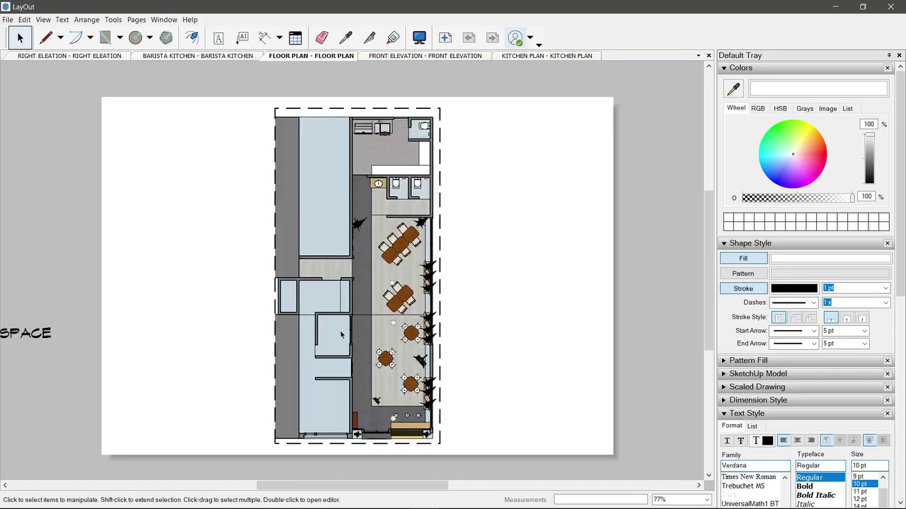
pyautogui.click(430, 57)
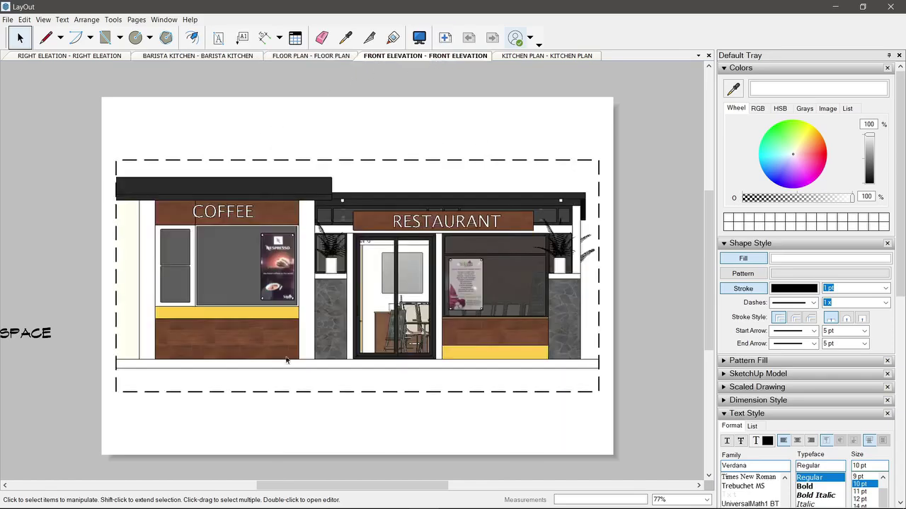
pyautogui.click(561, 57)
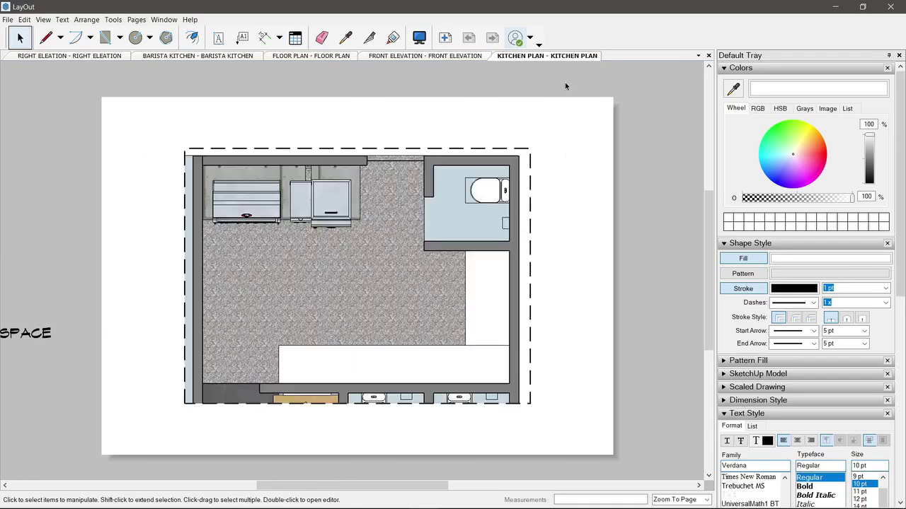
pyautogui.click(88, 56)
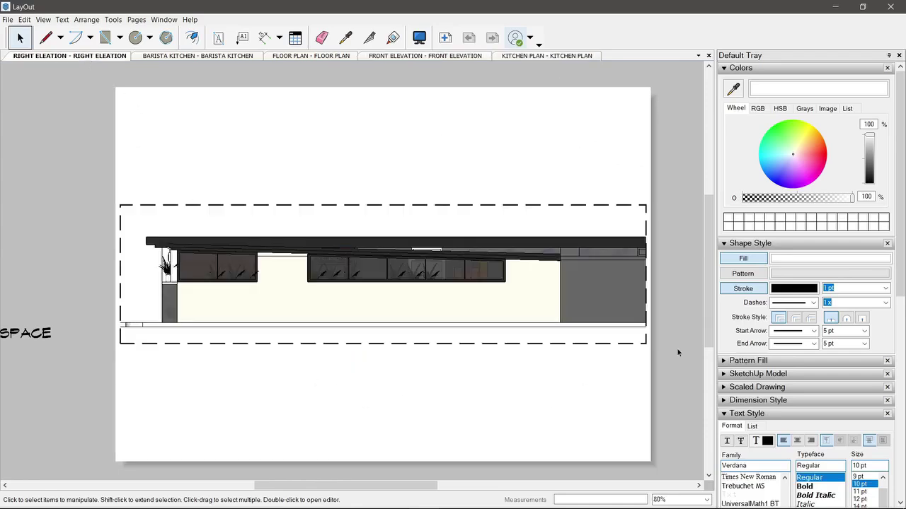
# - Collapse the other tray sections and bring up the KIMBOOK scrapbook page A - Vicinity Map
pyautogui.click(740, 67)
pyautogui.click(750, 81)
pyautogui.click(728, 147)
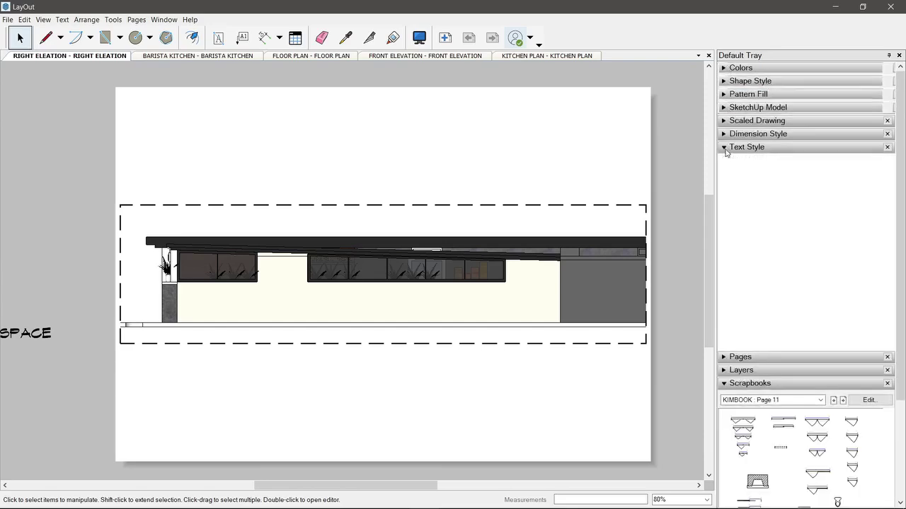
pyautogui.click(848, 204)
pyautogui.click(849, 204)
pyautogui.click(847, 206)
pyautogui.click(851, 205)
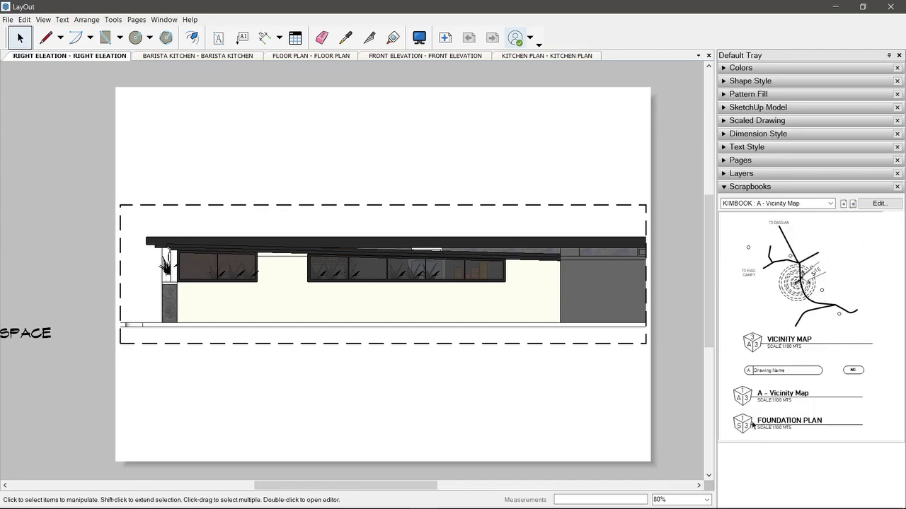
# - Place the A - Vicinity Map drawing title from the scrapbook centred beneath the elevation and open its name text for editing
pyautogui.moveTo(751, 396); pyautogui.dragTo(420, 400)
pyautogui.moveTo(508, 395); pyautogui.dragTo(380, 375)
pyautogui.doubleClick(375, 379)
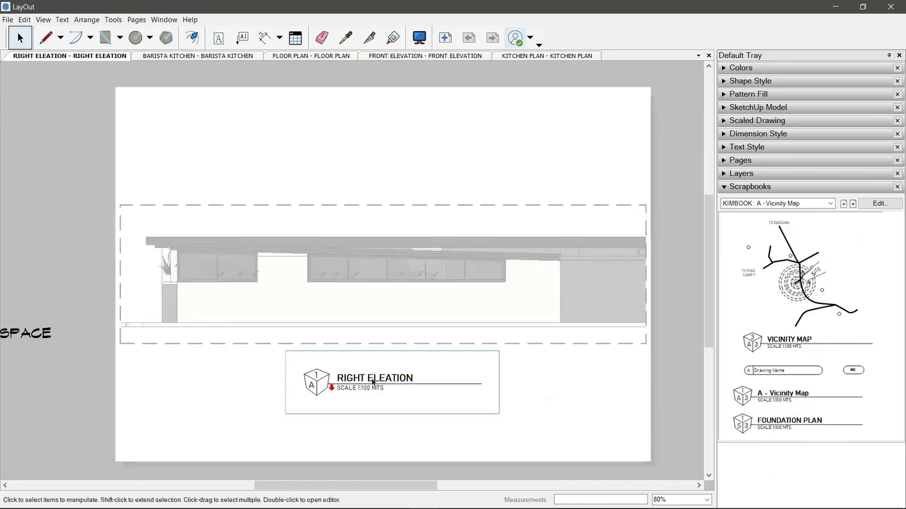
pyautogui.doubleClick(372, 379)
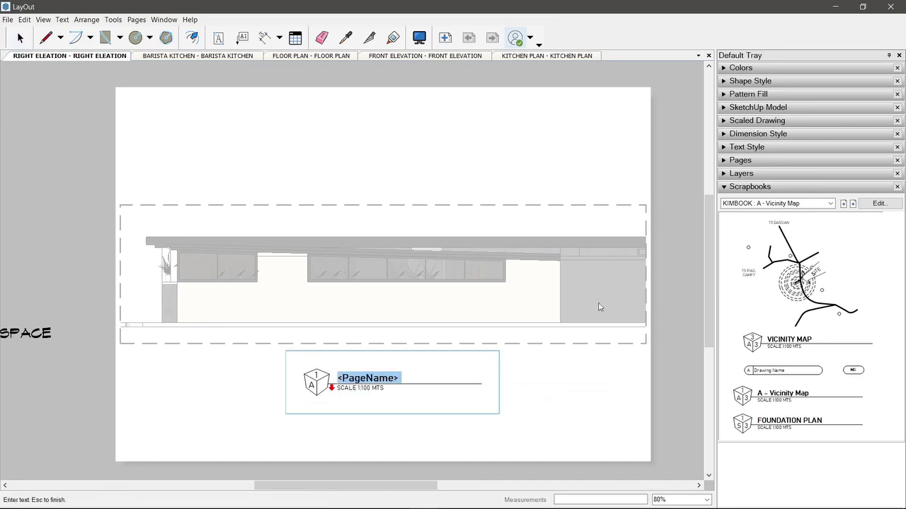
# - Rename the document's page to RIGHT ELEVATION, correcting the misspelled word
pyautogui.click(739, 160)
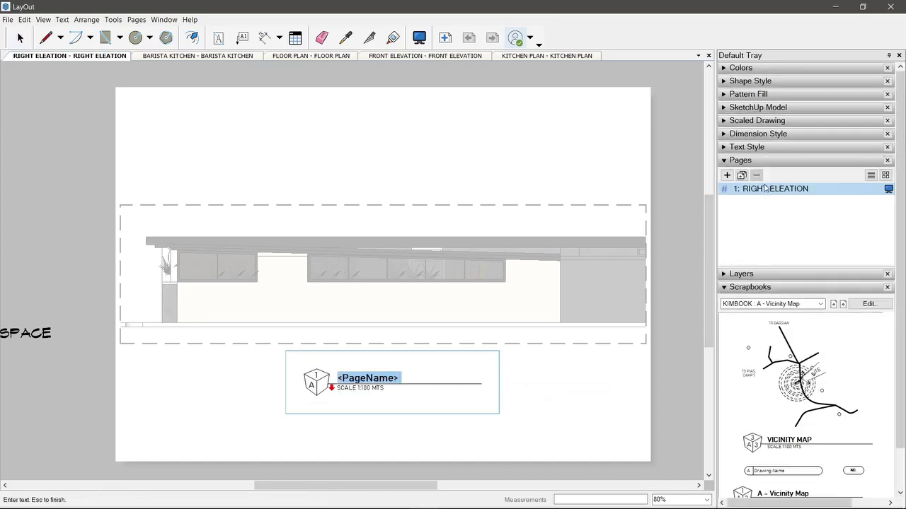
pyautogui.doubleClick(793, 189)
pyautogui.click(784, 190)
pyautogui.press('capslock')
pyautogui.write('v')
pyautogui.press('capslock')
pyautogui.press('BackSpace')
pyautogui.write('V')
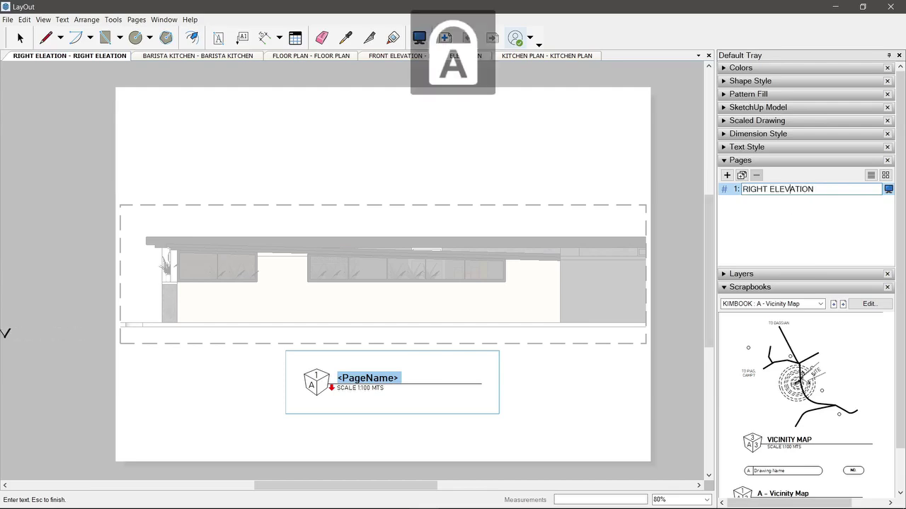
pyautogui.press('Return')
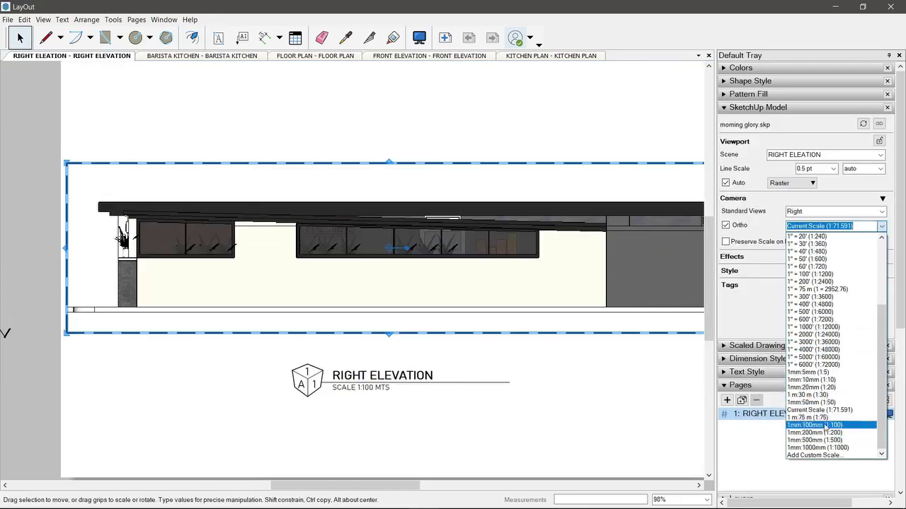
# - Set the right elevation viewport's scale to 1mm:100mm (1:100) and deselect it
pyautogui.click(825, 425)
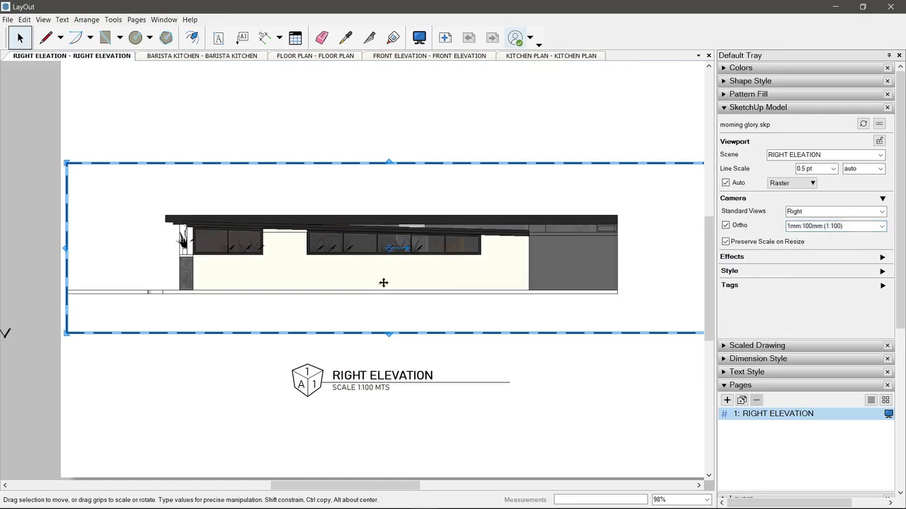
pyautogui.click(439, 111)
pyautogui.scroll(-2, 346, 276)
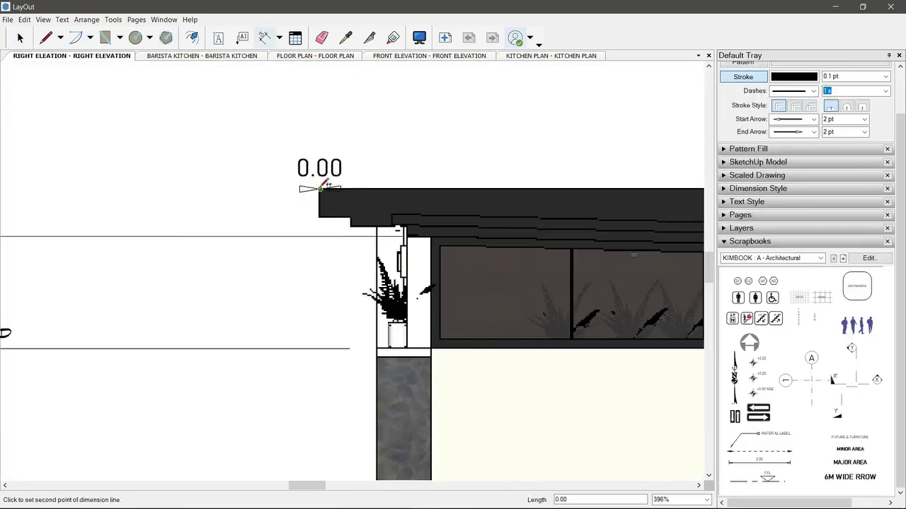
# - Add a vertical dimension beside the front end of the elevation, measured from the roof's upper corner
pyautogui.scroll(-3, 323, 187)
pyautogui.click(346, 326)
pyautogui.click(152, 330)
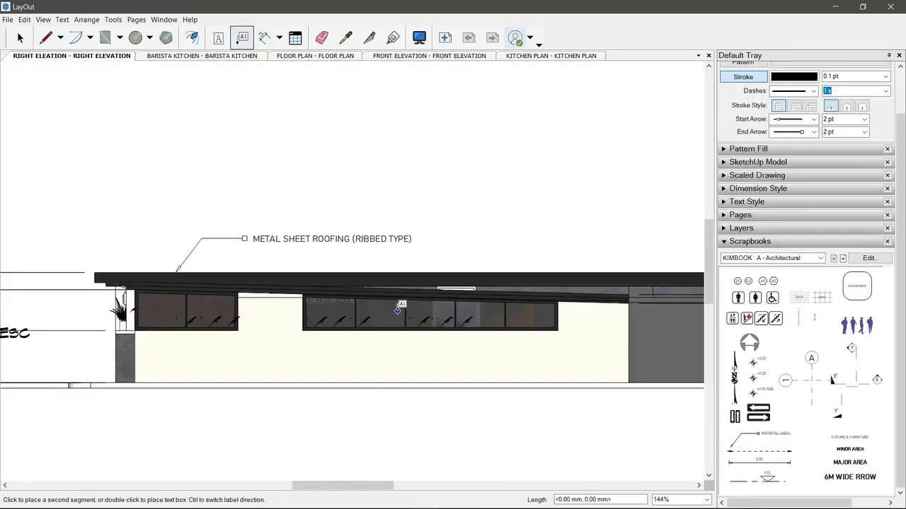
# - Label the long window strip with a leader reading 3/8" TEMPERED GLASS WITHIN ALUMINUM POWDER COATED FRAME
pyautogui.doubleClick(467, 218)
pyautogui.write('POWER COATED FRAME')
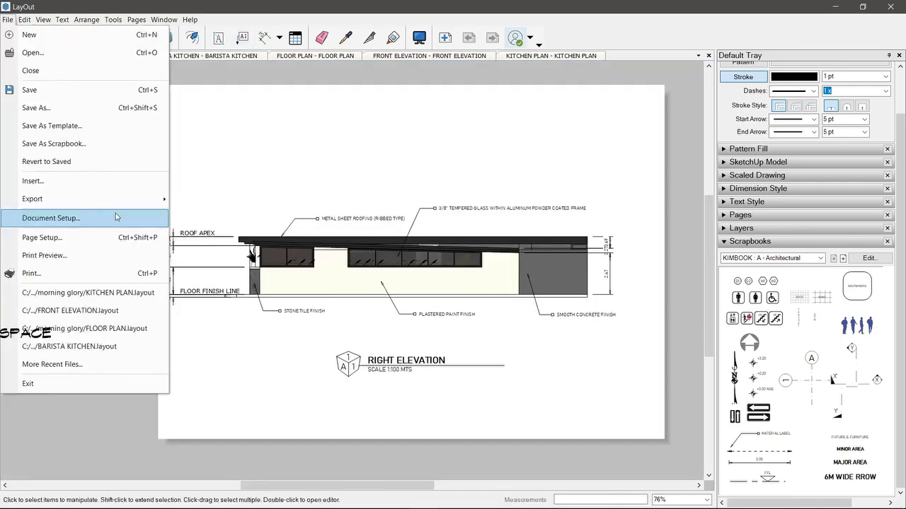
# - Export the annotated elevation as RIGHT ELEVATION.pdf and view the resulting PDF
pyautogui.click(183, 196)
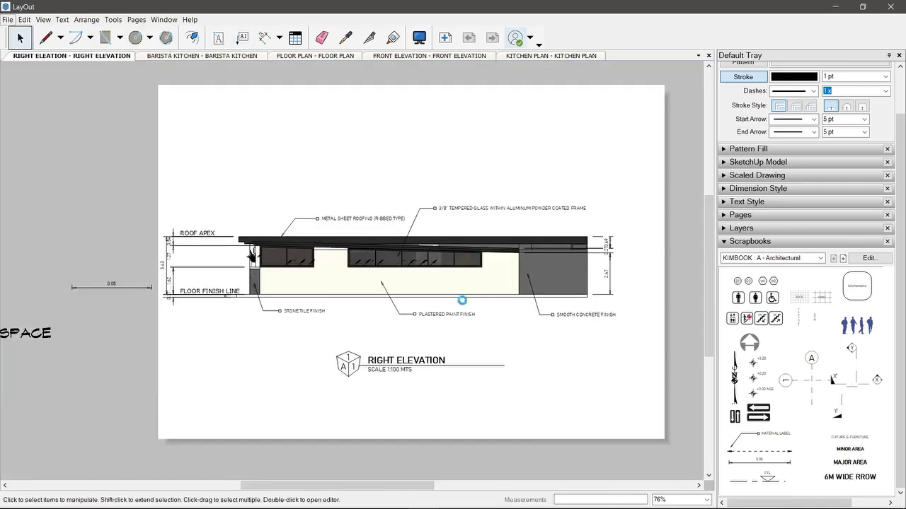
pyautogui.press('Return')
pyautogui.click(510, 376)
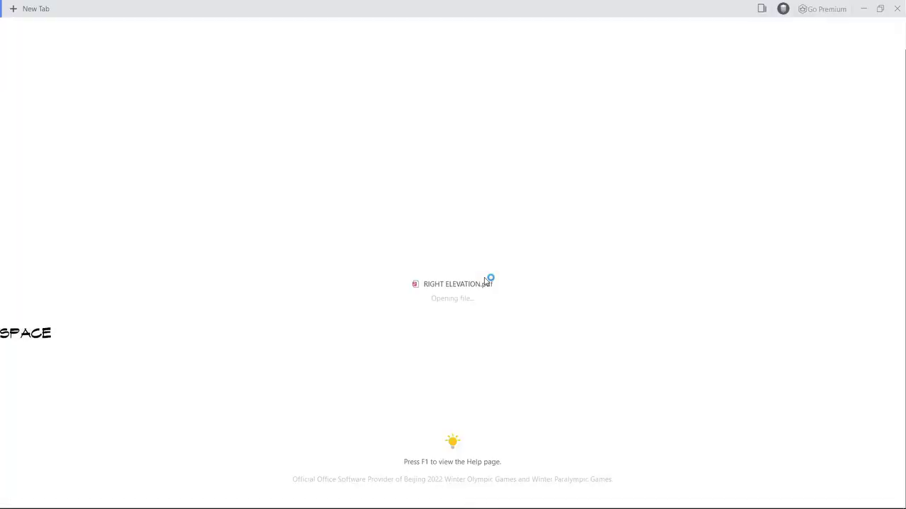
pyautogui.keyDown('ctrl'); pyautogui.scroll(2, 415, 260); pyautogui.keyUp('ctrl')
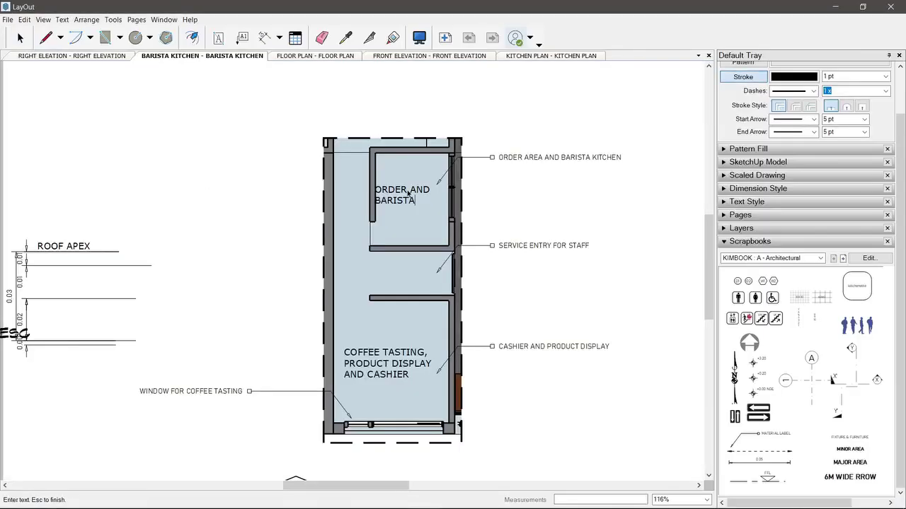
# - Change the upper room's text in the barista kitchen drawing to ORDER AREA AND BARISTA KITCHEN, with AND on its own line
pyautogui.scroll(2, 400, 195)
pyautogui.moveTo(394, 199); pyautogui.dragTo(407, 203)
pyautogui.doubleClick(419, 200)
pyautogui.write('AREA AND')
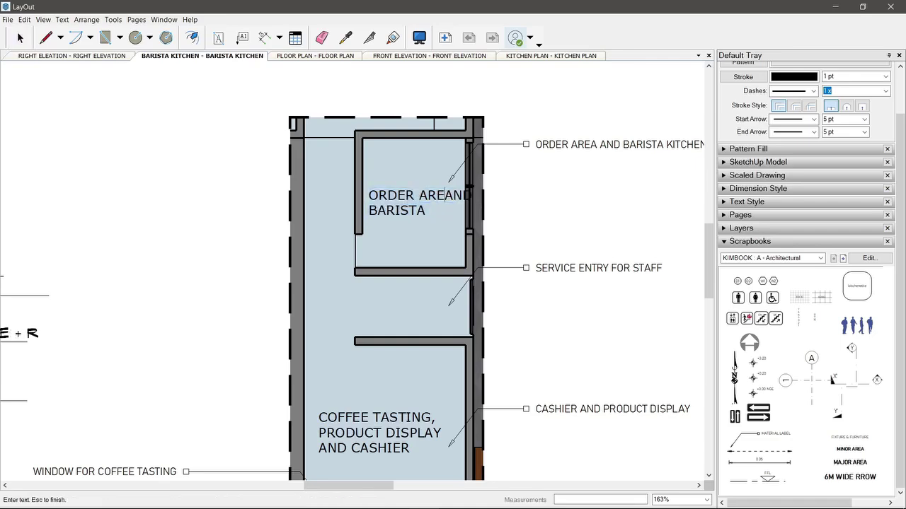
pyautogui.press('Return')
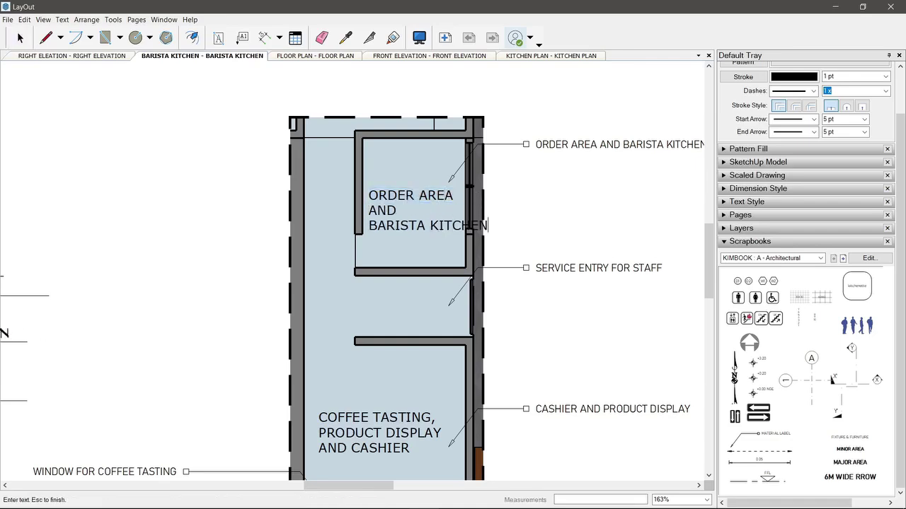
# - Break the upper room's text so that KITCHEN sits on its own line below BARISTA
pyautogui.press('Escape')
pyautogui.doubleClick(426, 224)
pyautogui.click(430, 224)
pyautogui.press('Return')
pyautogui.press('Escape')
pyautogui.scroll(-5, 432, 235)
pyautogui.scroll(1, 386, 237)
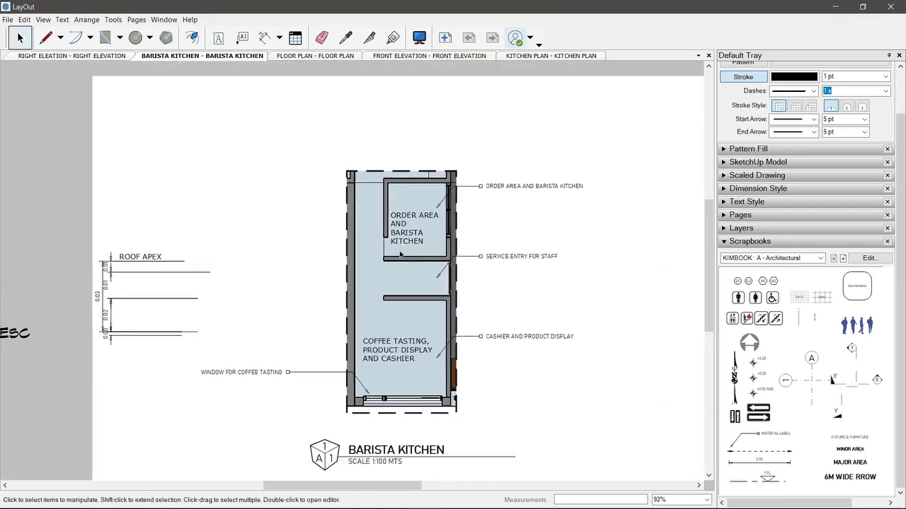
# - Dimension the overall length of the barista kitchen plan, placing the dimension line to the left of the plan
pyautogui.press('b')
pyautogui.press('space')
pyautogui.press('d')
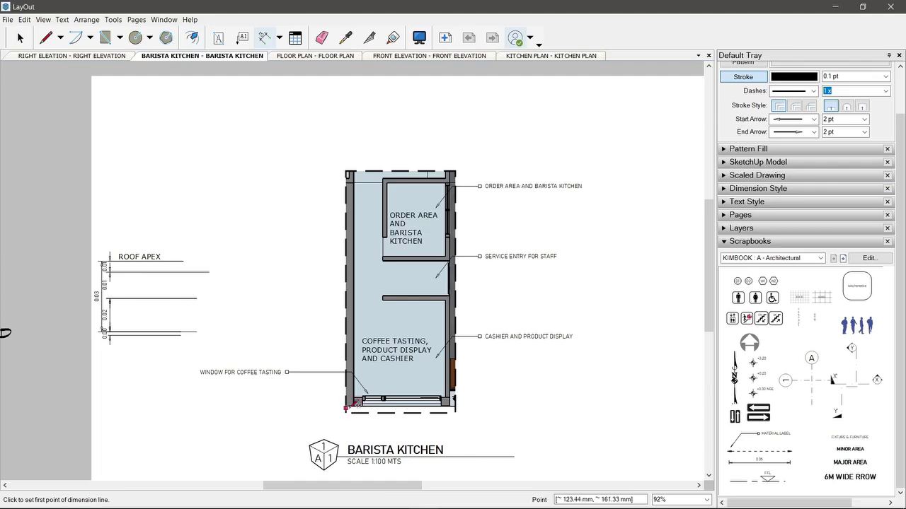
pyautogui.click(353, 171)
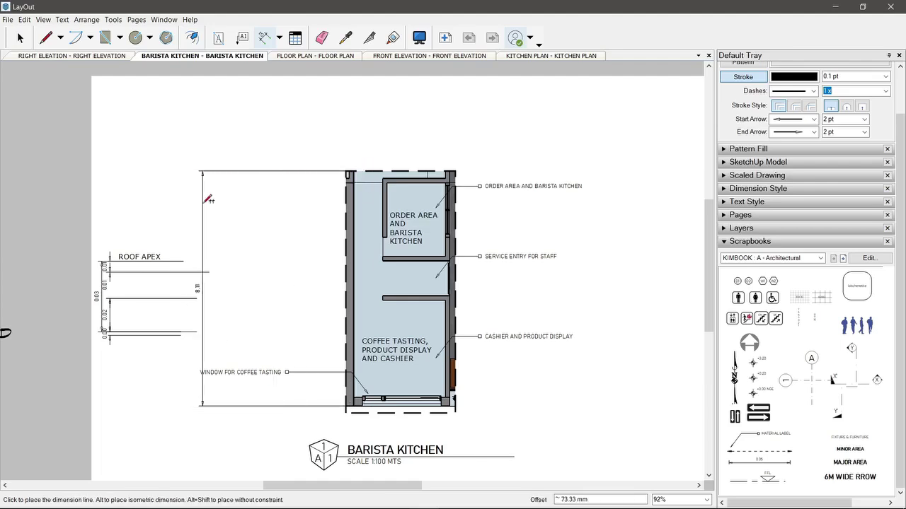
pyautogui.click(192, 204)
# - Delete the leftover ROOF APEX level lines and elevation dimensions beside the barista kitchen plan
pyautogui.press('space')
pyautogui.moveTo(127, 229); pyautogui.dragTo(81, 347)
pyautogui.press('Delete')
# - Replace the new overall length dimension's text with VERIFY EXISTING STORE FRONTAGE UNTIL KITCHEN AREA
pyautogui.scroll(3, 188, 292)
pyautogui.click(186, 288)
pyautogui.doubleClick(186, 288)
pyautogui.write('VERTIFY')
pyautogui.press('BackSpace')
pyautogui.press('BackSpace')
pyautogui.press('BackSpace')
pyautogui.press('BackSpace')
pyautogui.write('IFY EXISTING STORE FRONTAGE UNTIL KITCH')
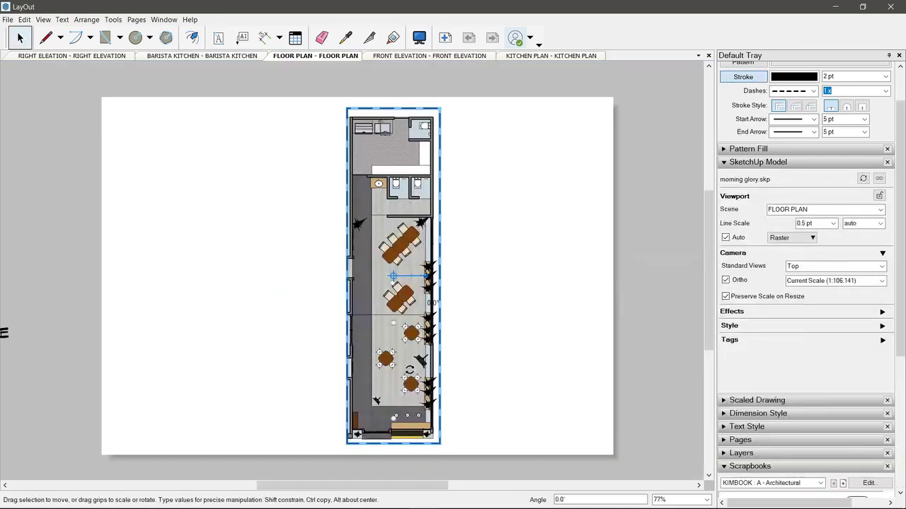
# - Rotate the floor plan viewport so the plan lies horizontally, and erase the leftover vertical dimension crossing it
pyautogui.moveTo(409, 369)
pyautogui.mouseDown()
pyautogui.moveTo(402, 388)
pyautogui.moveTo(444, 309)
pyautogui.mouseUp()
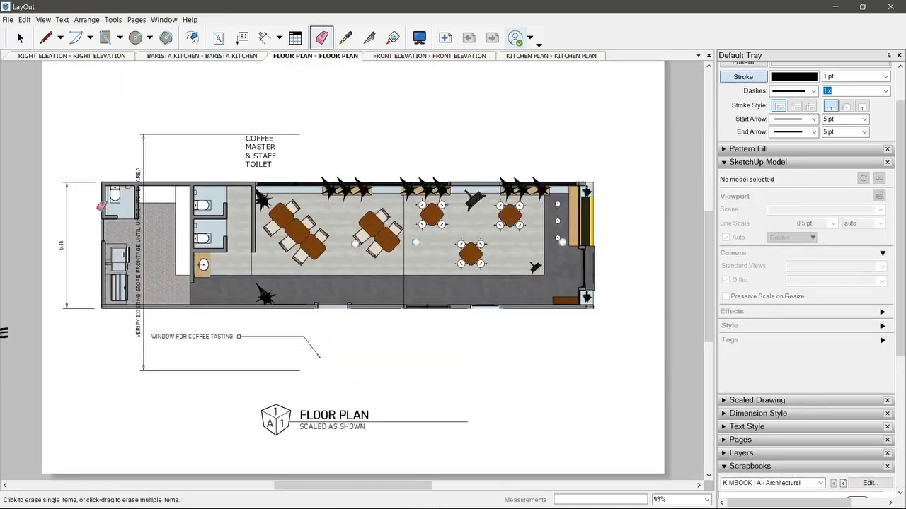
pyautogui.moveTo(101, 206); pyautogui.dragTo(145, 213)
# - Replace the text of the floor plan's overall width dimension with VERIFY WIDTH
pyautogui.press('space')
pyautogui.doubleClick(61, 244)
pyautogui.doubleClick(61, 245)
pyautogui.write('H')
pyautogui.press('Escape')
pyautogui.press('space')
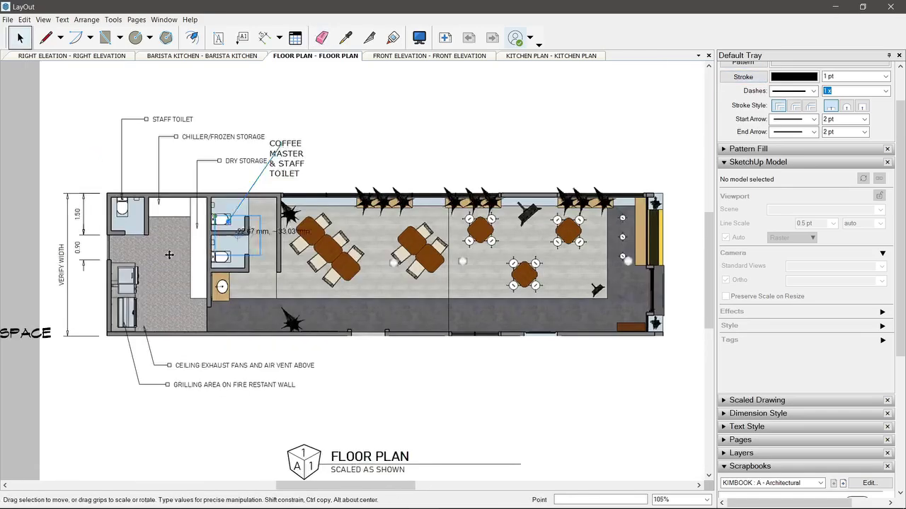
# - Move the COFFEE MASTER & STAFF TOILET text into the floor plan's kitchen and change it to KITCHEN
pyautogui.moveTo(290, 152); pyautogui.dragTo(162, 266)
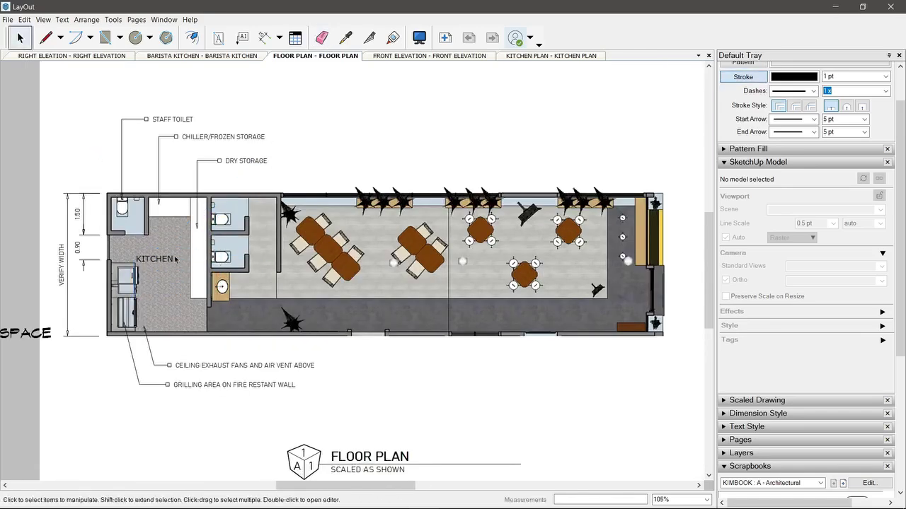
pyautogui.scroll(2, 177, 256)
pyautogui.moveTo(175, 256); pyautogui.dragTo(179, 250)
pyautogui.moveTo(199, 274); pyautogui.dragTo(234, 290, button='middle')
pyautogui.press('Escape')
# - Label the front door of the floor plan with a leader reading ENTRY
pyautogui.click(242, 37)
pyautogui.scroll(-6, 227, 317)
pyautogui.scroll(5, 511, 326)
pyautogui.scroll(5, 572, 308)
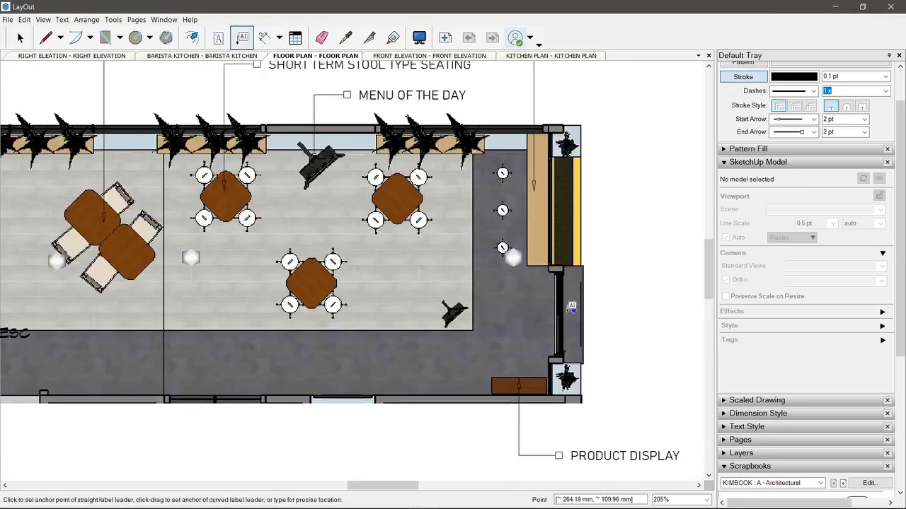
pyautogui.click(596, 313)
pyautogui.click(599, 314)
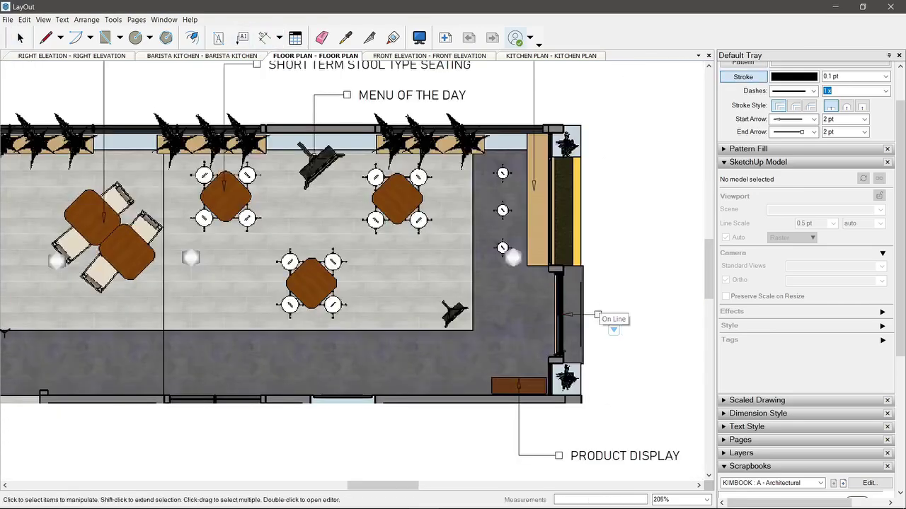
pyautogui.write('ENTRY')
pyautogui.click(630, 232)
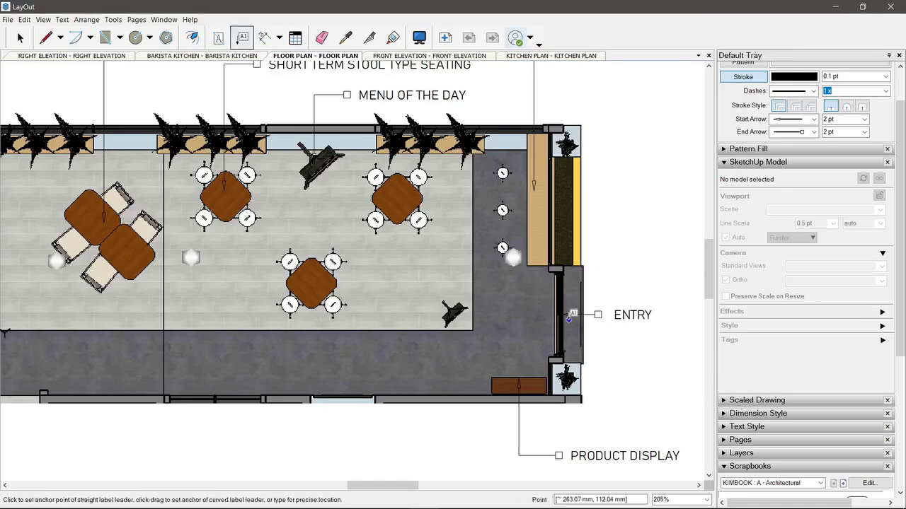
# - Label the small sign stand near the entrance with a leader reading WELCOME SIGNAGE
pyautogui.scroll(-3, 583, 304)
pyautogui.moveTo(583, 294); pyautogui.dragTo(636, 283, button='middle')
pyautogui.scroll(1, 562, 246)
pyautogui.moveTo(540, 293); pyautogui.dragTo(538, 287, button='middle')
pyautogui.click(539, 298)
pyautogui.doubleClick(539, 389)
pyautogui.write('WELCOME SIGNAGE')
pyautogui.press('Escape')
# - Label the strip along the dining area's upper wall with a leader reading PIPING LINE & DRAINAGE BELOW
pyautogui.moveTo(406, 374); pyautogui.dragTo(417, 376, button='middle')
pyautogui.scroll(-2, 417, 376)
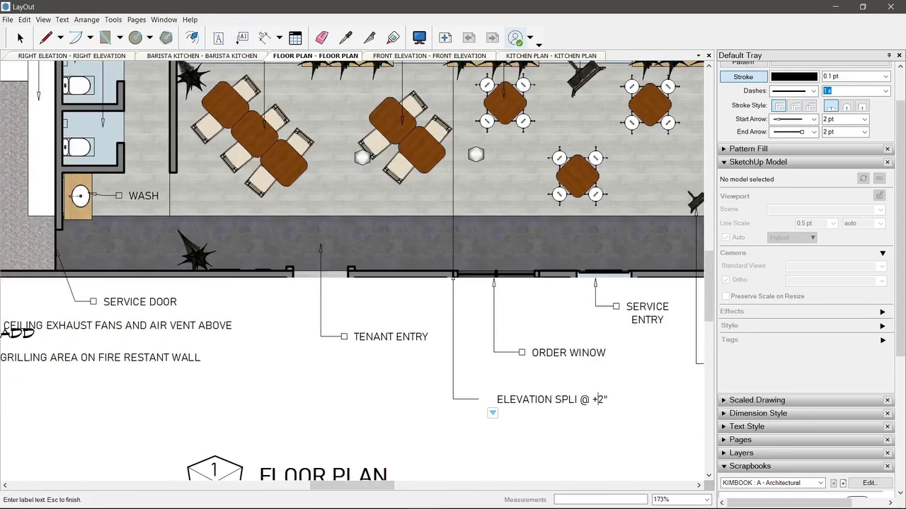
pyautogui.scroll(-2, 491, 414)
pyautogui.scroll(2, 382, 347)
pyautogui.moveTo(382, 346); pyautogui.dragTo(484, 488, button='middle')
pyautogui.click(280, 347)
pyautogui.click(280, 225)
pyautogui.click(291, 225)
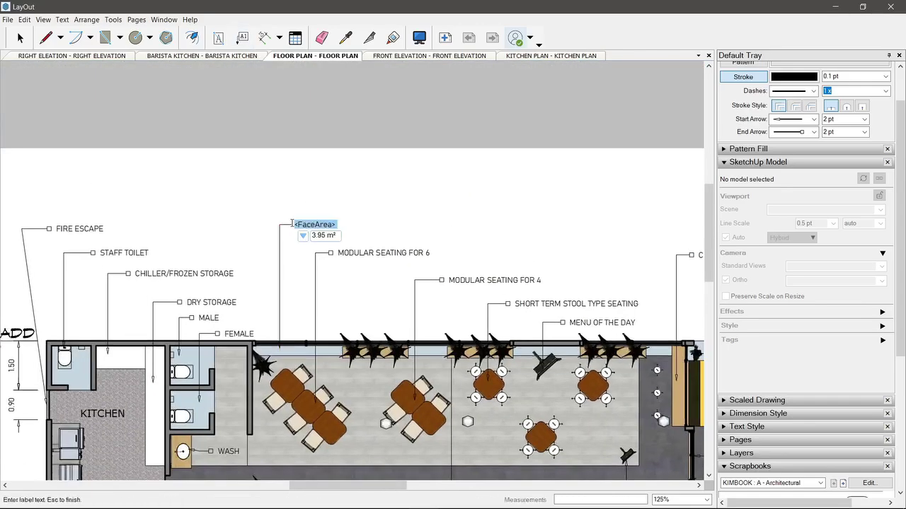
pyautogui.write('PIPING LINE & DRAINAGE BELOW')
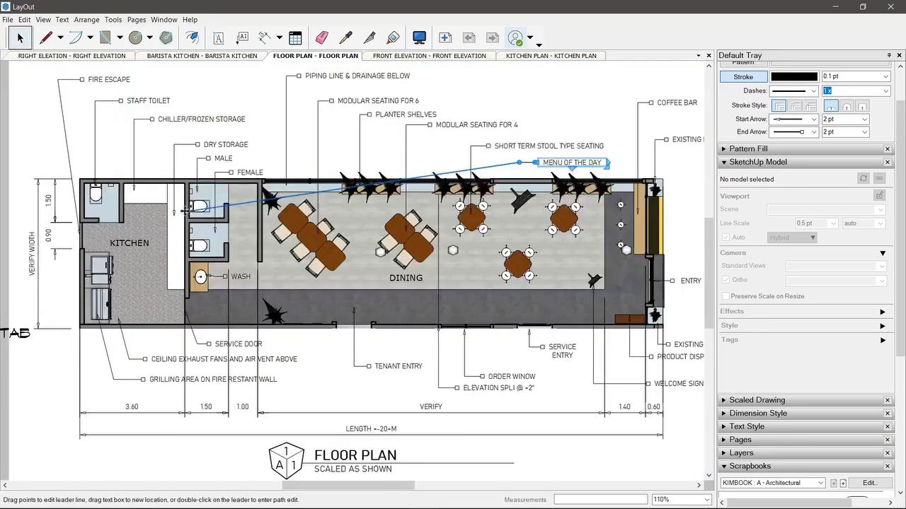
# - Repoint the MENU OF THE DAY leader at the menu board stand in the dining area
pyautogui.moveTo(194, 211); pyautogui.dragTo(520, 215)
pyautogui.press('Escape')
# - Export the annotated floor plan as FLOOR PLAN.pdf, view the resulting PDF and close it
pyautogui.click(8, 19)
pyautogui.moveTo(169, 204)
pyautogui.click(199, 217)
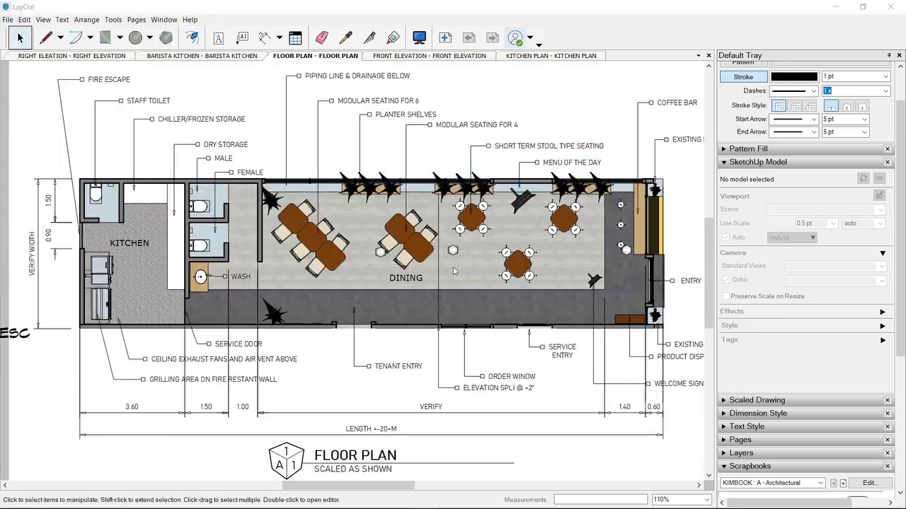
pyautogui.press('Return')
pyautogui.press('Left')
pyautogui.press('Return')
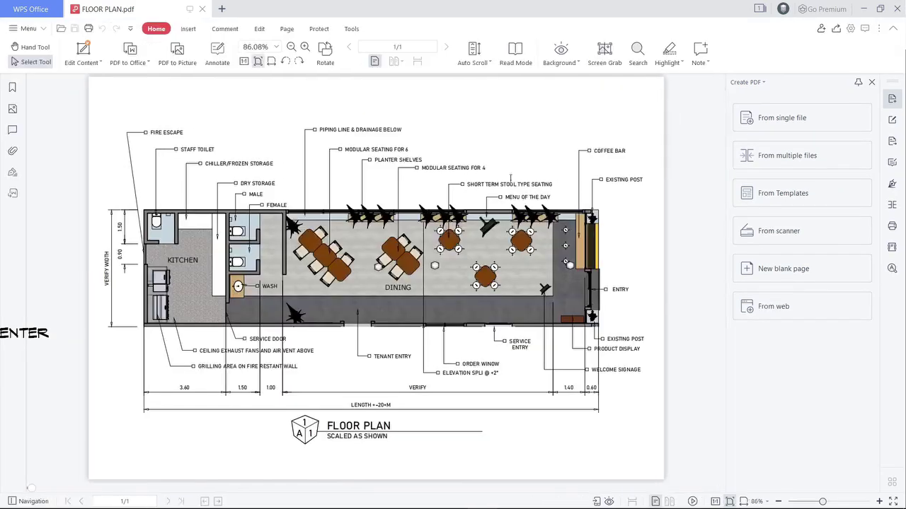
pyautogui.click(897, 8)
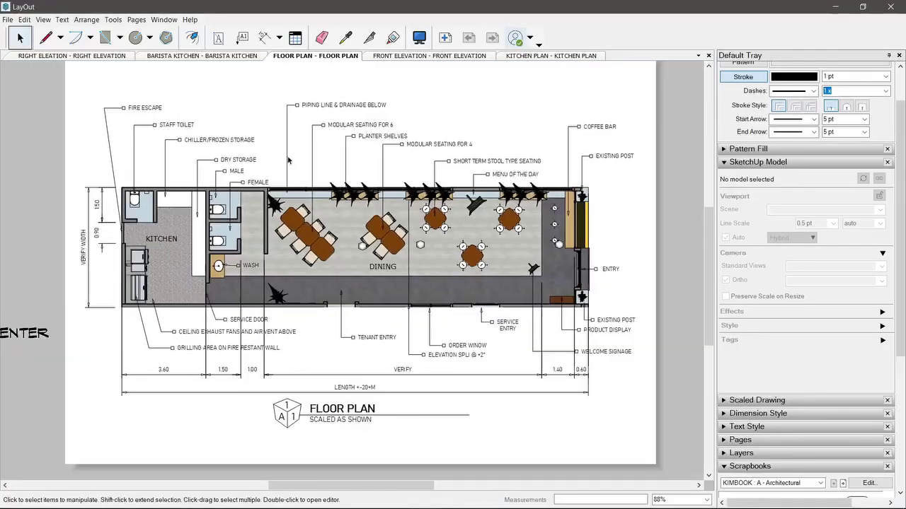
# - Replace the text of the overall height dimension beside the COFFEE facade in the front elevation with EXISTING APARTMENT
pyautogui.press('BackSpace')
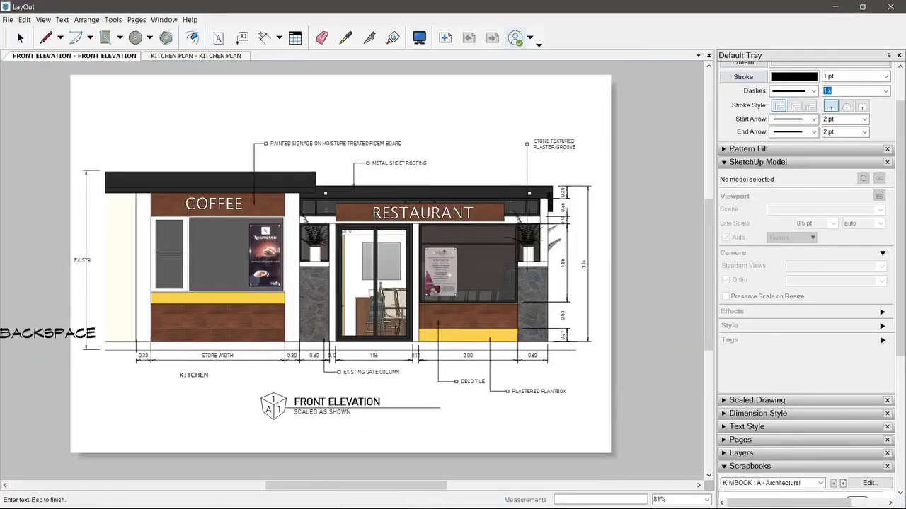
pyautogui.write('EXISTING APARTMENT')
pyautogui.press('Escape')
pyautogui.press('space')
pyautogui.click(540, 222)
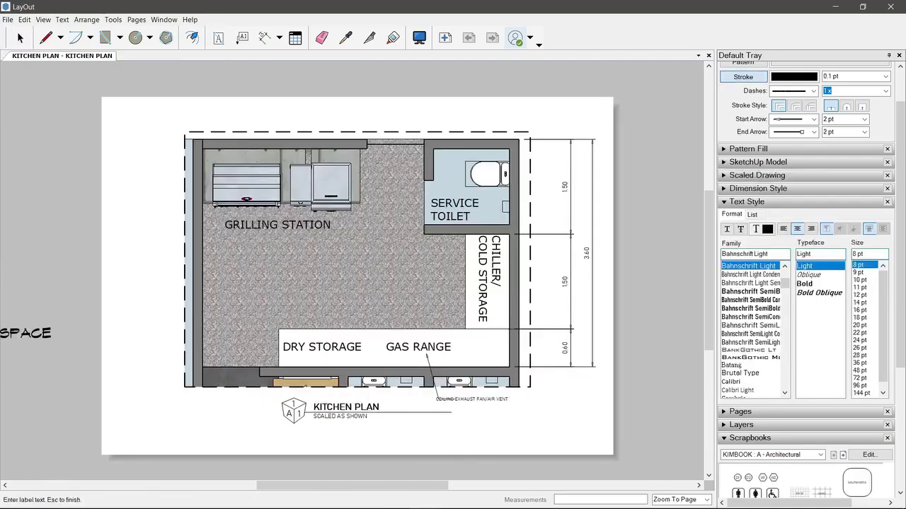
# - Set the text size of the kitchen plan's ceiling exhaust fan/air vent label to 11 pt
pyautogui.press('space')
pyautogui.click(858, 288)
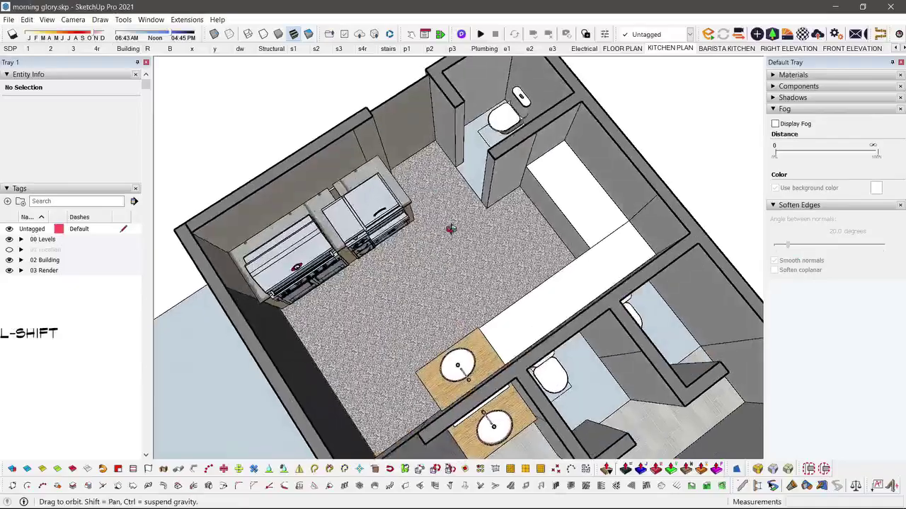
pyautogui.moveTo(451, 229); pyautogui.dragTo(426, 152, button='middle')
pyautogui.scroll(-4, 425, 151)
pyautogui.scroll(4, 453, 311)
pyautogui.click(452, 303)
pyautogui.press('m')
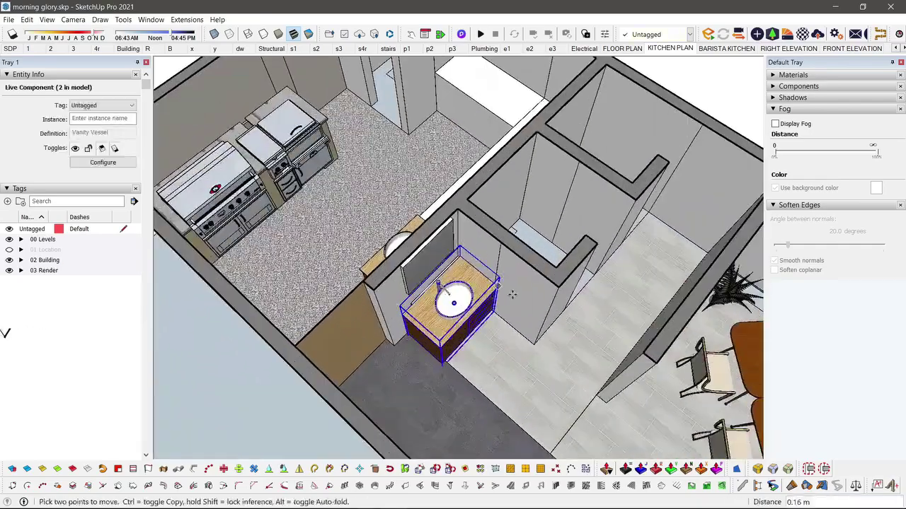
pyautogui.press('space')
# - Draw a small rectangle inside the kitchen counter top next to the sink, working from the top view
pyautogui.moveTo(453, 302); pyautogui.dragTo(519, 337, button='middle')
pyautogui.scroll(4, 453, 297)
pyautogui.hotkey('ctrl', 't')
pyautogui.scroll(-5, 418, 279)
pyautogui.moveTo(417, 279); pyautogui.dragTo(380, 198, button='middle')
pyautogui.press('t')
pyautogui.keyDown('shift'); pyautogui.moveTo(396, 261); pyautogui.dragTo(405, 177, button='middle'); pyautogui.keyUp('shift')
pyautogui.scroll(-2, 405, 177)
pyautogui.scroll(8, 440, 169)
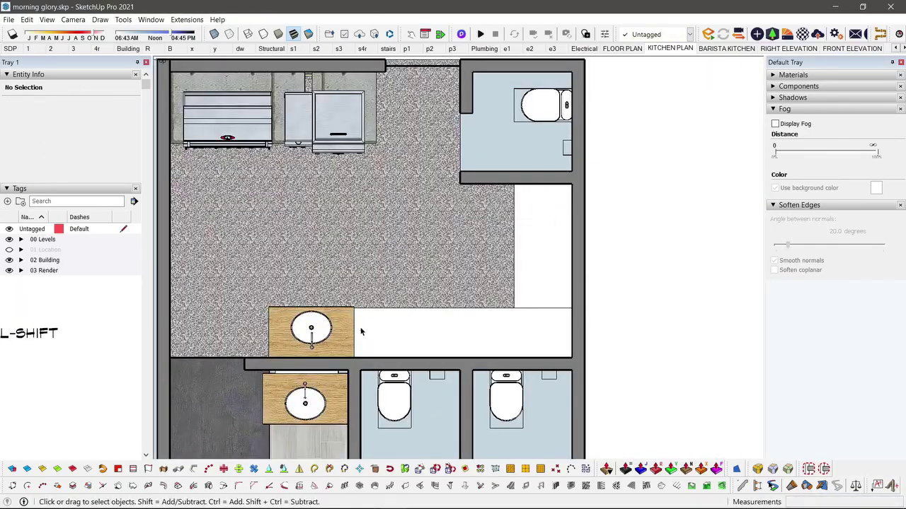
pyautogui.scroll(-1, 359, 331)
pyautogui.scroll(1, 427, 326)
pyautogui.doubleClick(417, 326)
pyautogui.scroll(1, 380, 328)
pyautogui.press('r')
pyautogui.click(333, 312)
pyautogui.click(425, 360)
pyautogui.press('space')
pyautogui.press('Escape')
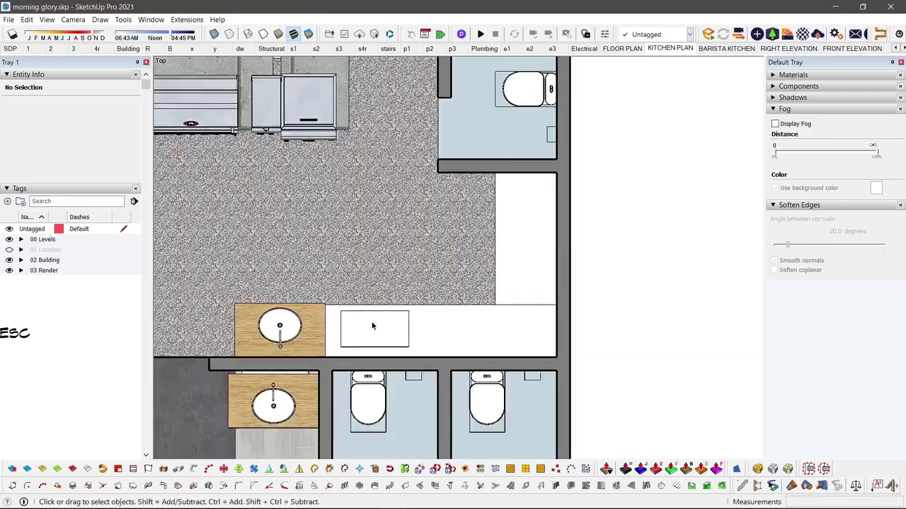
# - Switch to LayOut and update the kitchen plan viewport with the changed SketchUp model
pyautogui.scroll(-3, 373, 322)
pyautogui.scroll(1, 435, 317)
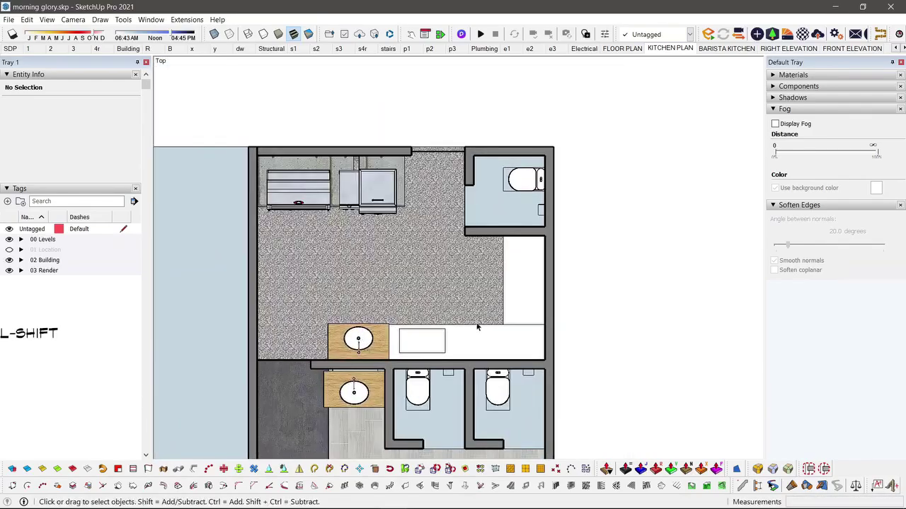
pyautogui.hotkey('alt', 'Tab')
pyautogui.click(438, 300)
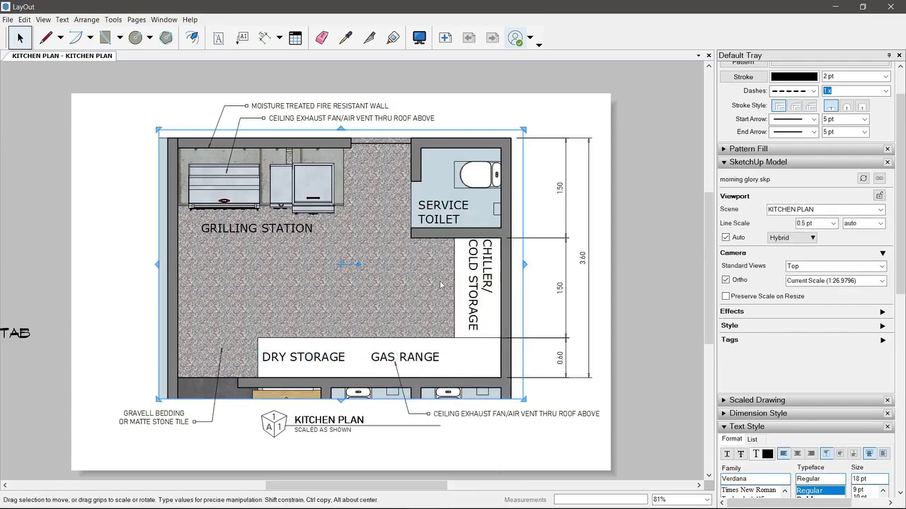
pyautogui.scroll(1, 438, 280)
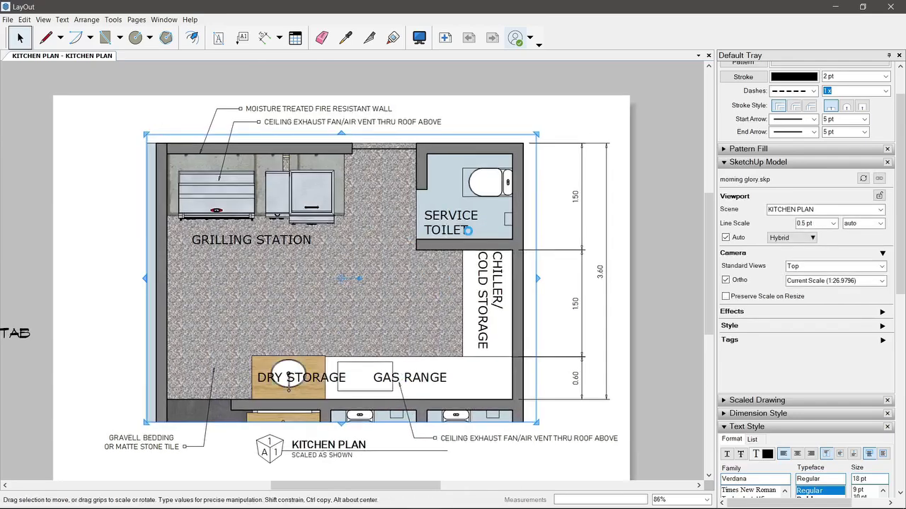
pyautogui.scroll(4, 382, 184)
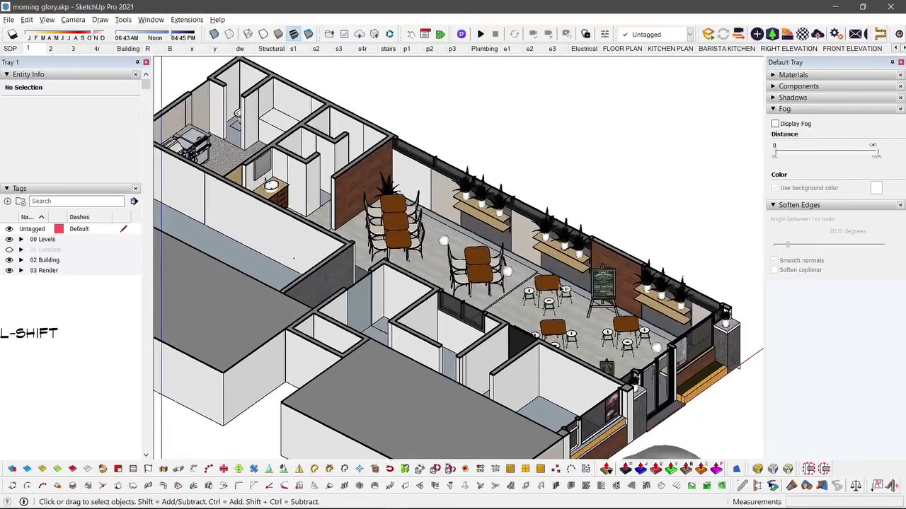
pyautogui.moveTo(707, 237); pyautogui.dragTo(536, 245, button='middle')
pyautogui.hotkey('shift', 'z')
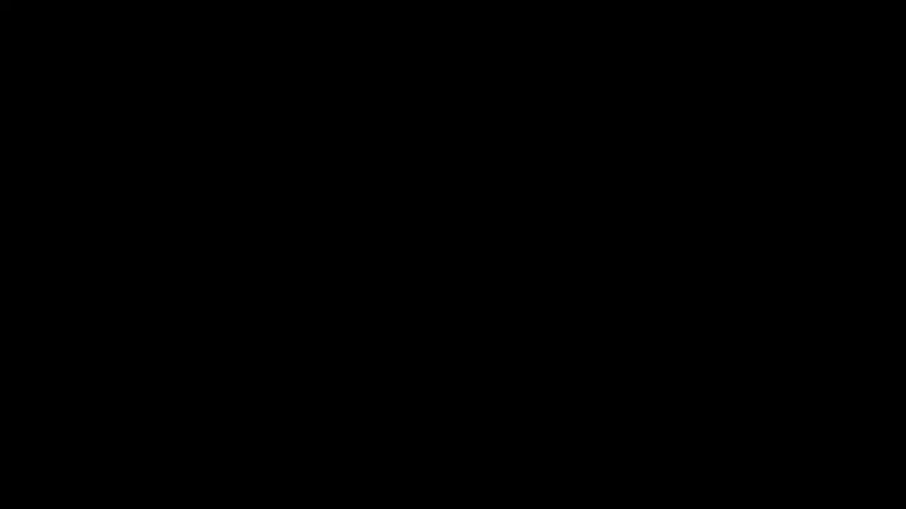
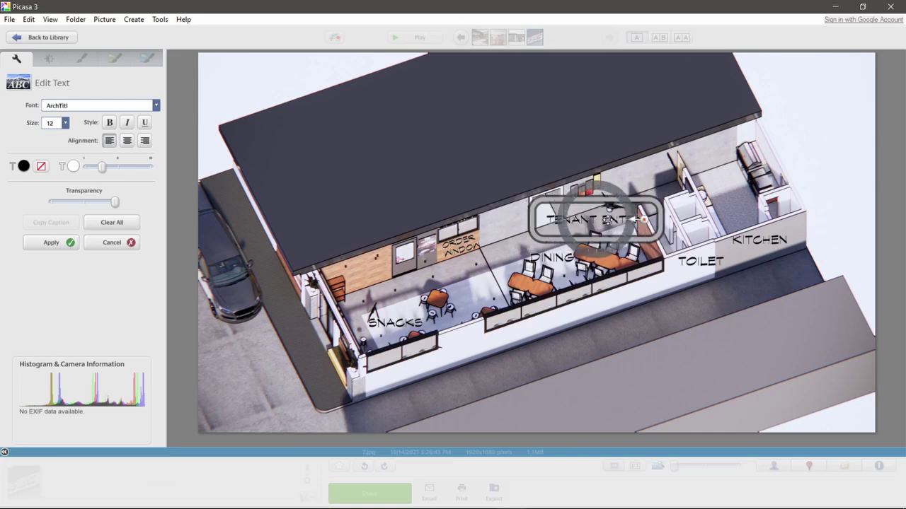
# - Rotate and resize the TENANT ENTRY, TOILET and KITCHEN captions on the render in Picasa and apply the text
pyautogui.moveTo(644, 220); pyautogui.dragTo(581, 219)
pyautogui.click(700, 262)
pyautogui.moveTo(742, 262); pyautogui.dragTo(710, 242)
pyautogui.click(794, 245)
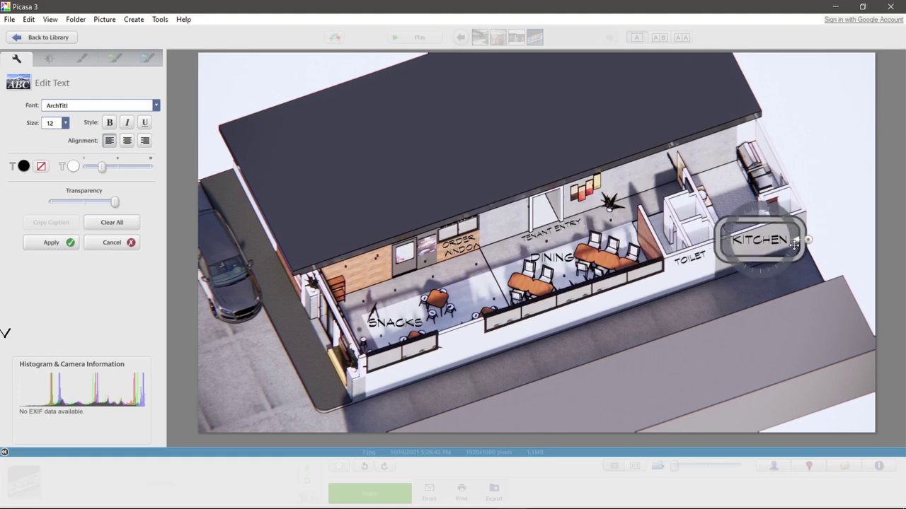
pyautogui.moveTo(808, 239); pyautogui.dragTo(754, 241)
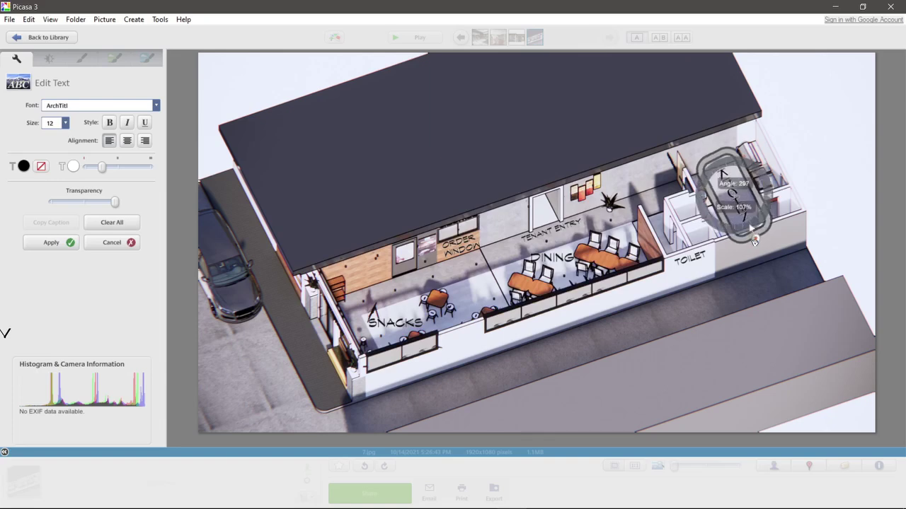
pyautogui.click(50, 242)
pyautogui.hotkey('shift', 'v')
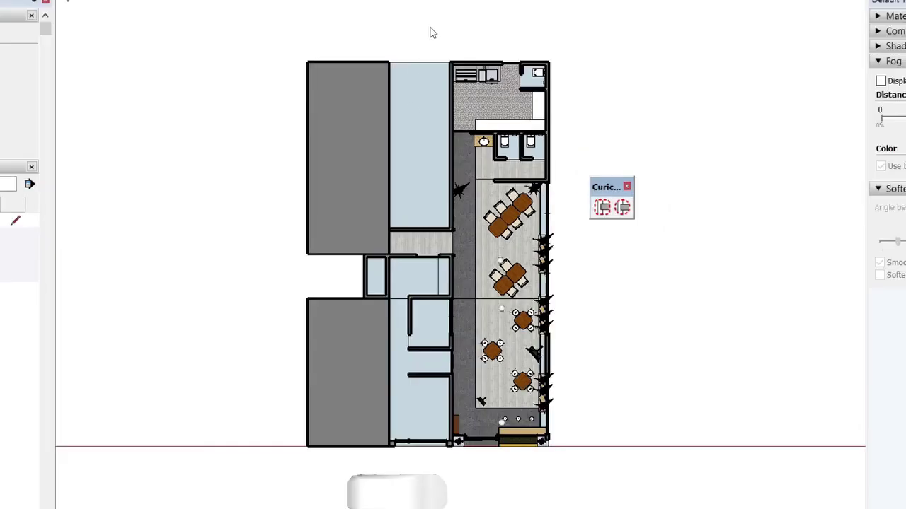
pyautogui.click(431, 29)
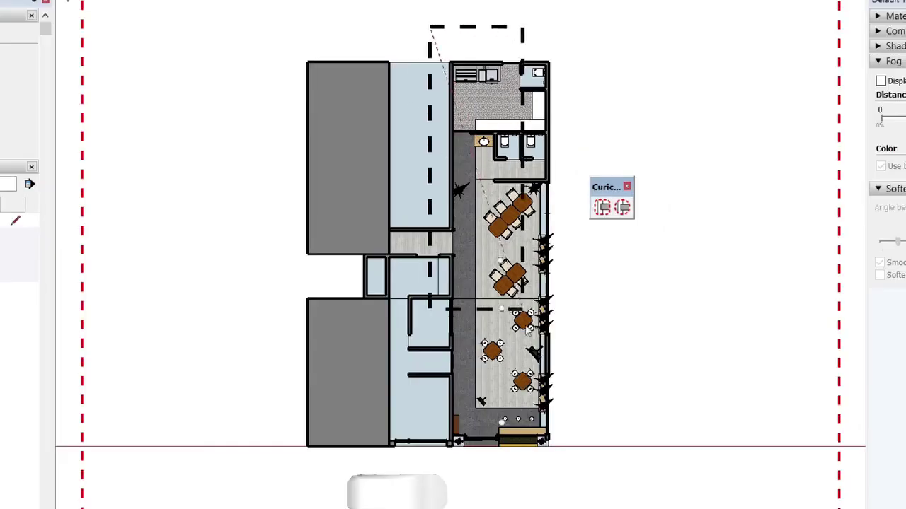
pyautogui.click(567, 461)
pyautogui.write('FLOOR PLAN')
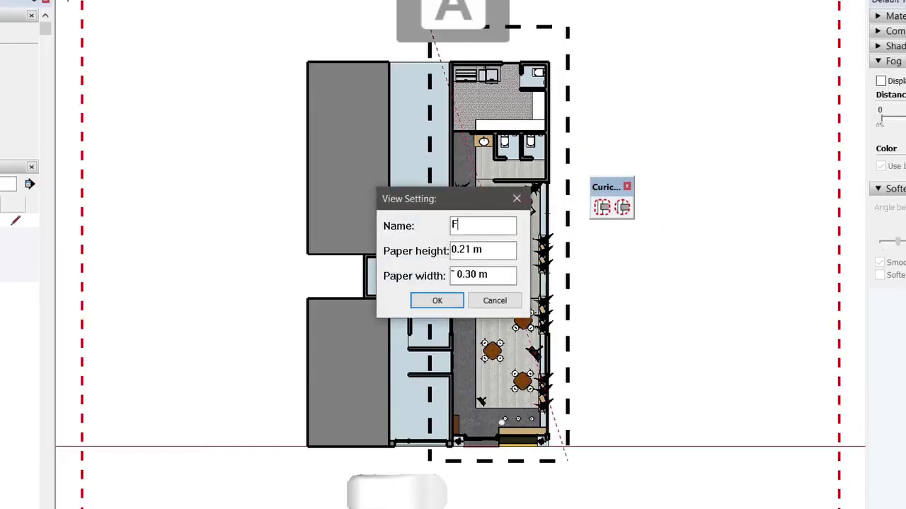
pyautogui.click(516, 199)
# - Frame the kitchen with a Curic detail view rectangle and name the view KITCHEN PLAN
pyautogui.scroll(1, 227, 246)
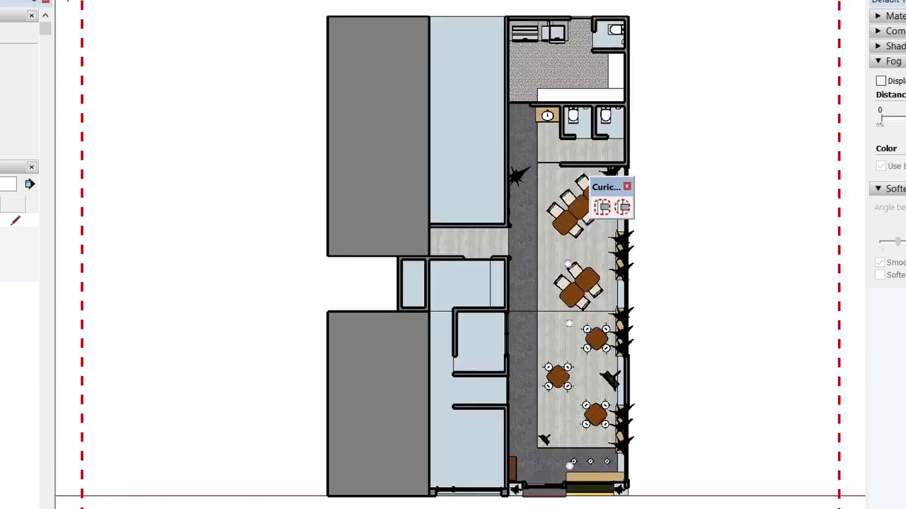
pyautogui.click(709, 1)
pyautogui.click(603, 208)
pyautogui.moveTo(211, 13); pyautogui.dragTo(742, 395)
pyautogui.write('KITCHEN PLAN')
pyautogui.press('Return')
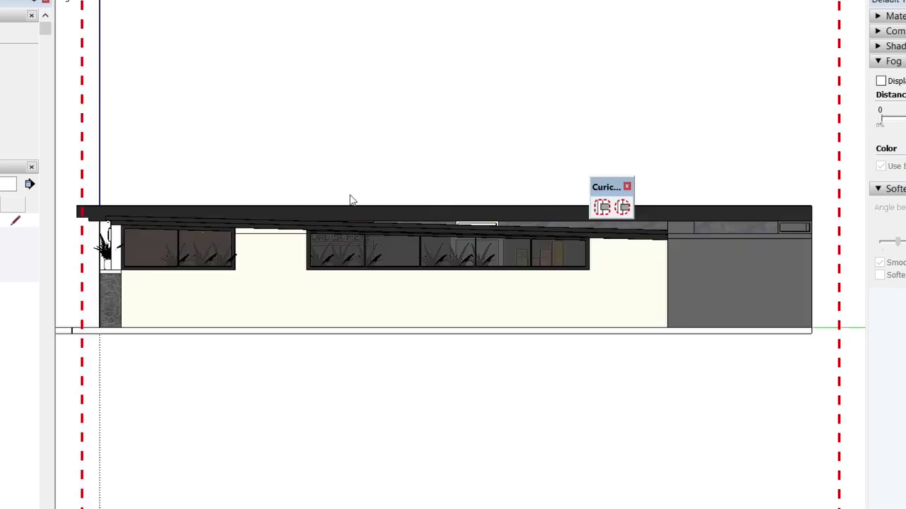
# - Frame the building's side elevation with a Curic detail view rectangle and name the view RIGHT ELEVATION
pyautogui.scroll(-1, 107, 192)
pyautogui.keyDown('shift'); pyautogui.moveTo(271, 162); pyautogui.dragTo(278, 168, button='middle'); pyautogui.keyUp('shift')
pyautogui.moveTo(82, 171); pyautogui.dragTo(545, 314)
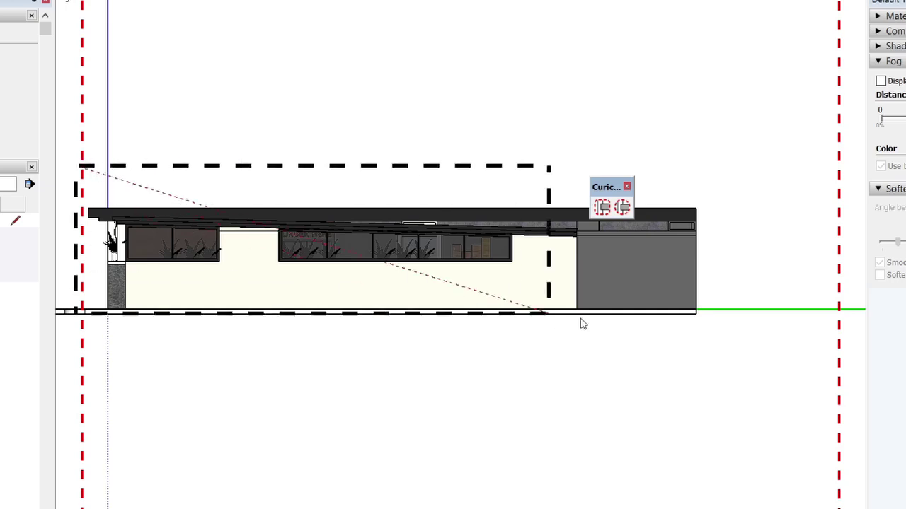
pyautogui.write('RIGHT ELEVATION')
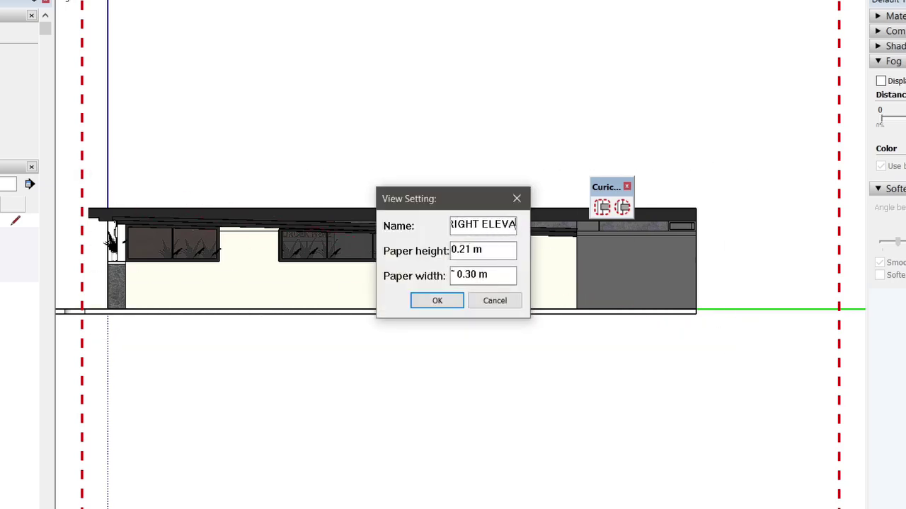
pyautogui.press('Return')
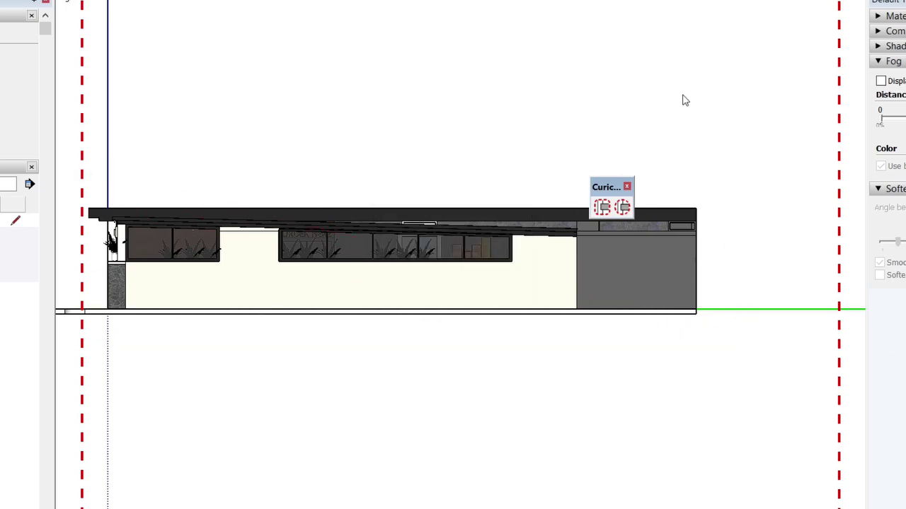
pyautogui.moveTo(525, 1); pyautogui.dragTo(313, 0)
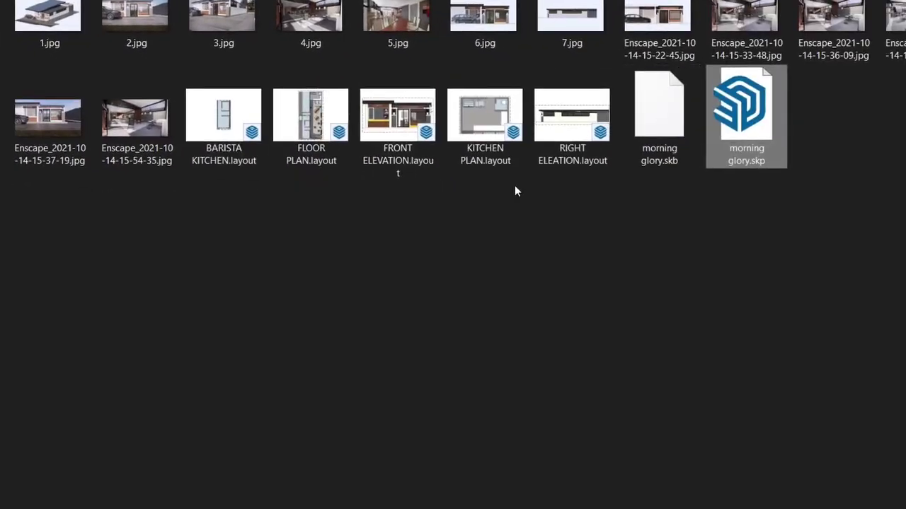
# - In File Explorer, open the right elevation, kitchen plan, front elevation, barista kitchen and floor plan layout files in LayOut
pyautogui.keyDown('ctrl'); pyautogui.scroll(3, 514, 185); pyautogui.keyUp('ctrl')
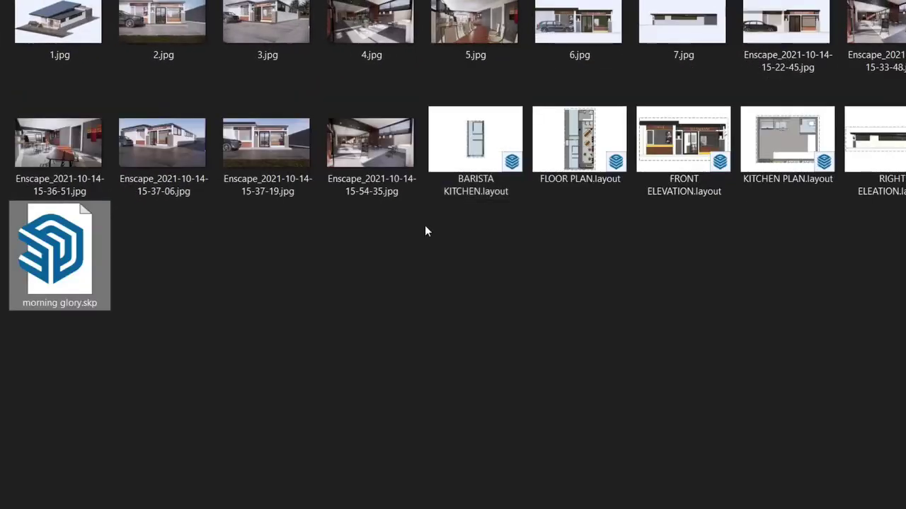
pyautogui.click(350, 313)
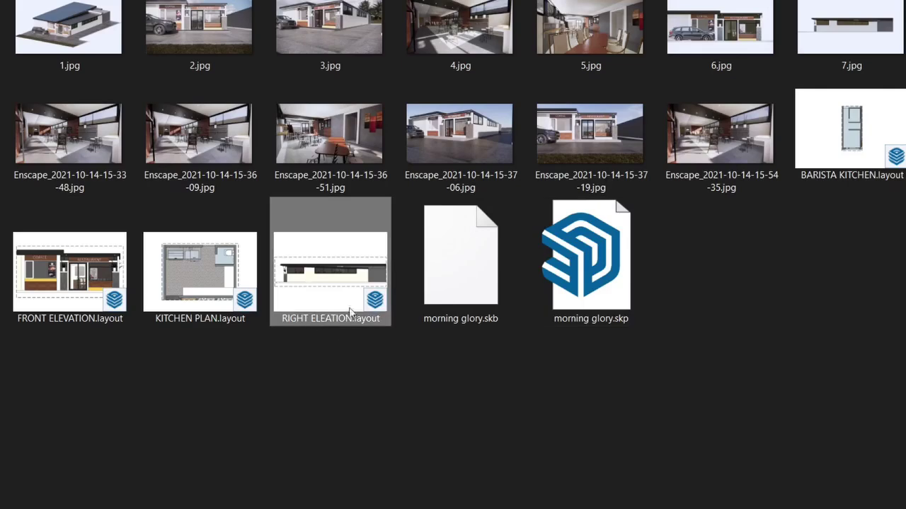
pyautogui.click(191, 320)
pyautogui.click(62, 320)
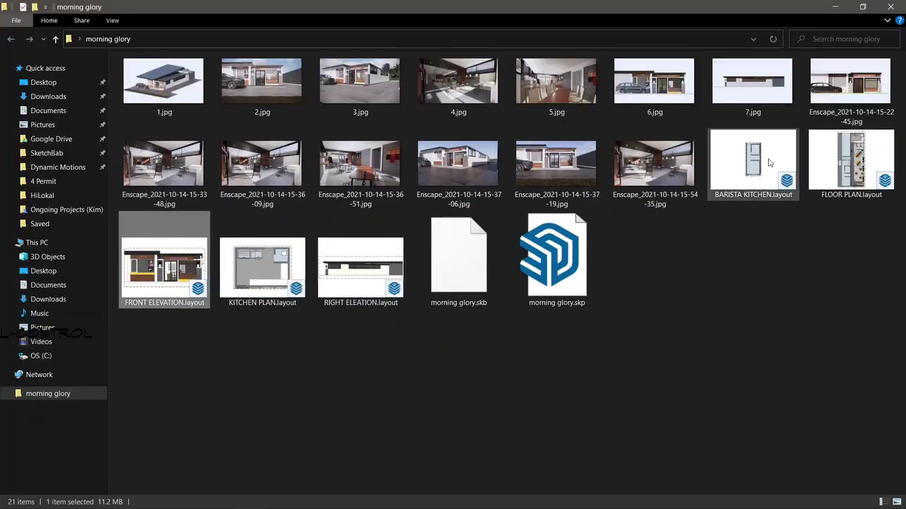
pyautogui.keyDown('ctrl'); pyautogui.click(770, 163); pyautogui.keyUp('ctrl')
pyautogui.keyDown('ctrl'); pyautogui.click(851, 164); pyautogui.keyUp('ctrl')
pyautogui.press('Return')
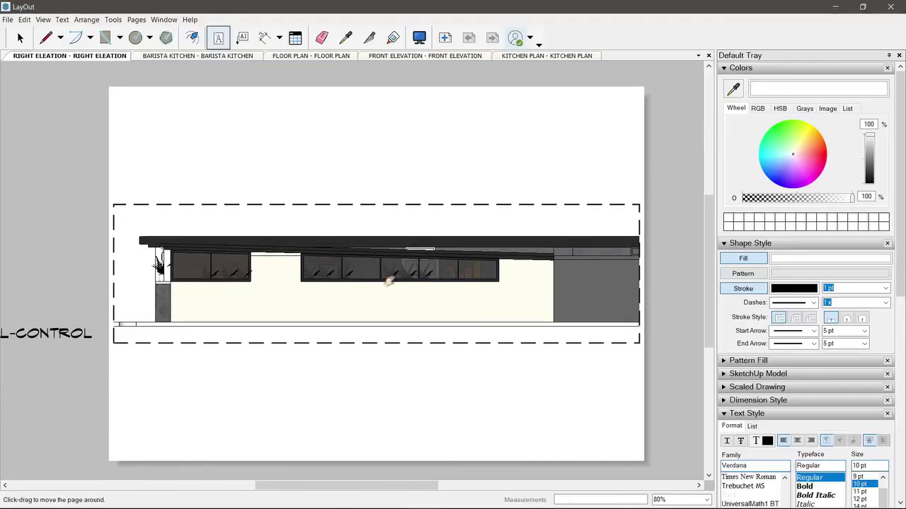
# - Review the barista kitchen, floor plan, front elevation and kitchen plan documents one after another
pyautogui.click(221, 57)
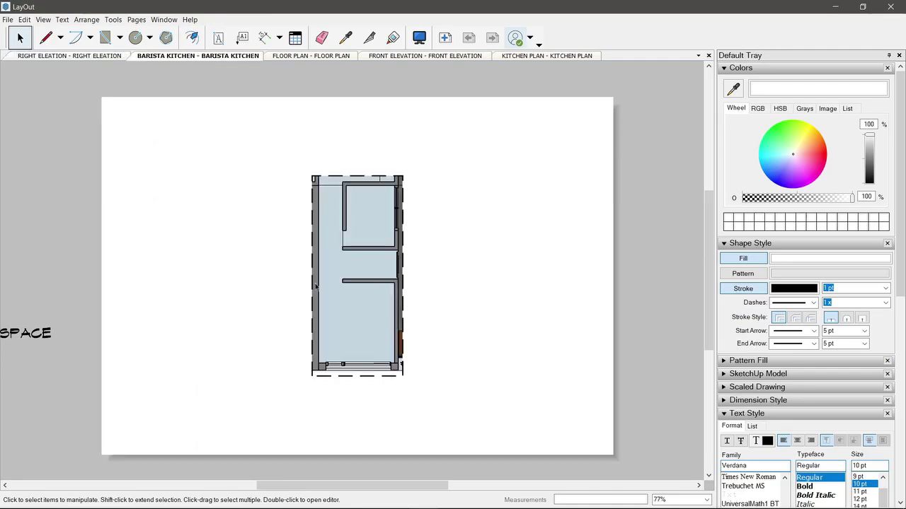
pyautogui.click(347, 56)
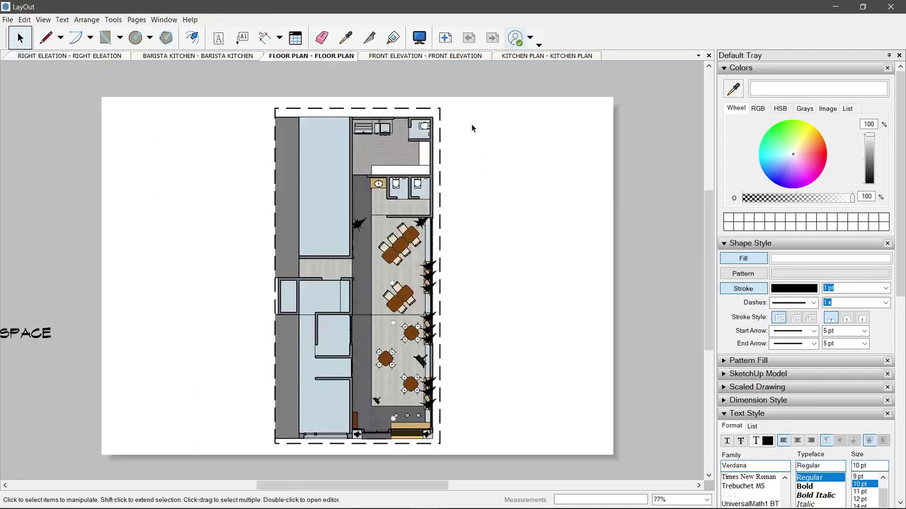
pyautogui.click(431, 57)
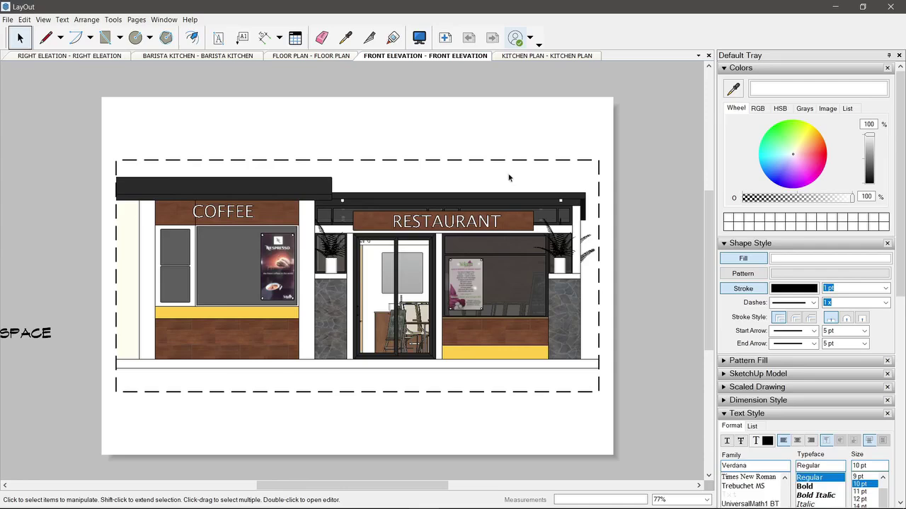
pyautogui.click(557, 58)
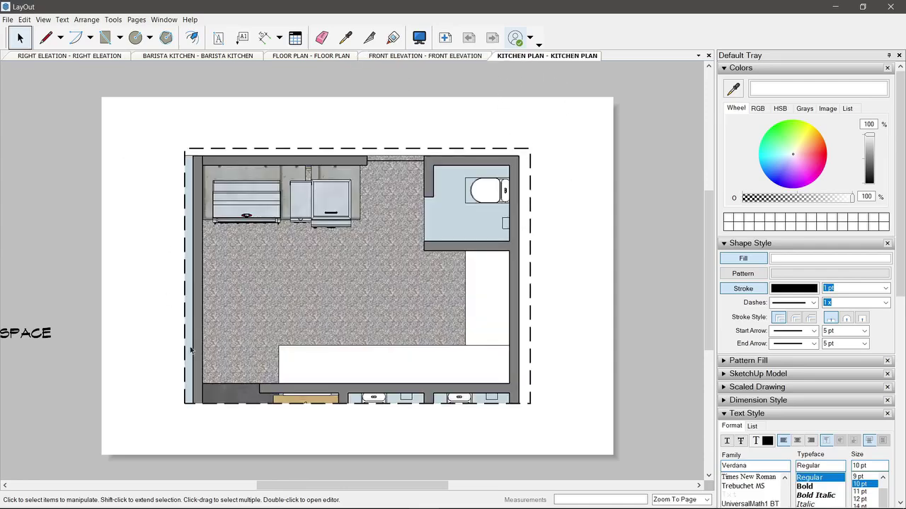
# - Insert the A - Vicinity Map drawing title from the KIMBOOK scrapbook below the right elevation viewport
pyautogui.click(89, 57)
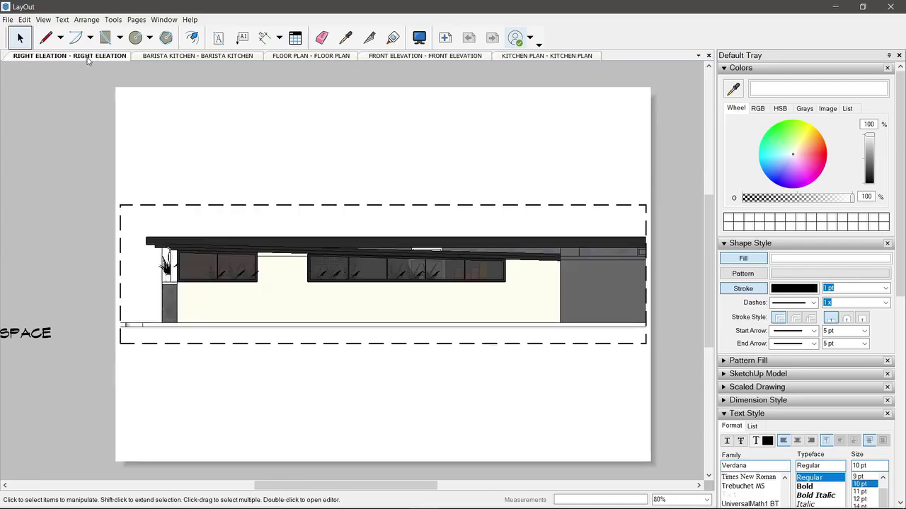
pyautogui.click(731, 68)
pyautogui.click(729, 83)
pyautogui.click(733, 148)
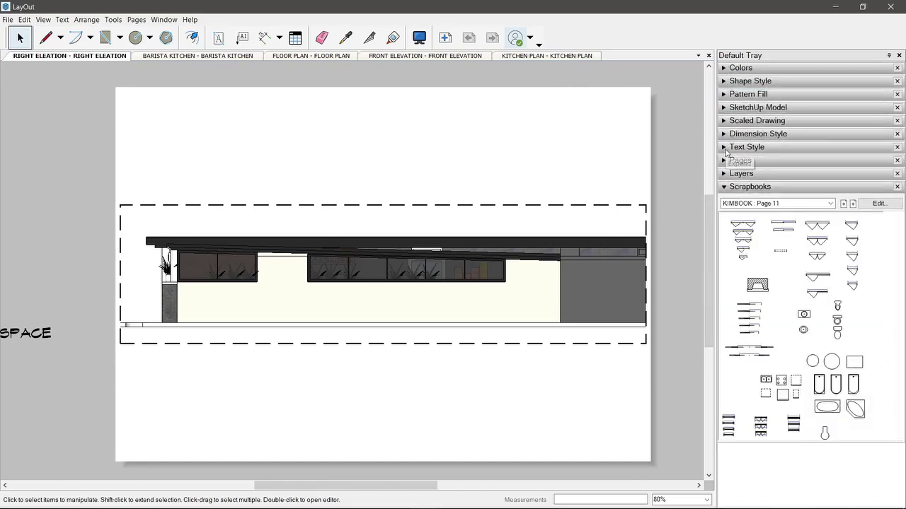
pyautogui.click(845, 204)
pyautogui.click(843, 205)
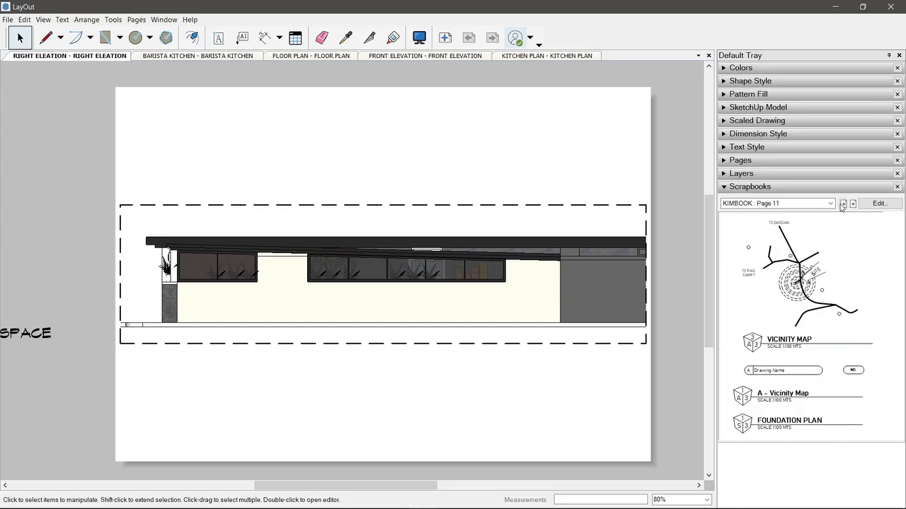
pyautogui.click(852, 204)
pyautogui.moveTo(754, 387); pyautogui.dragTo(422, 405)
pyautogui.moveTo(485, 401); pyautogui.dragTo(373, 381)
# - Check the drawing title's automatic page name text and correct the page name to RIGHT ELEVATION
pyautogui.doubleClick(373, 382)
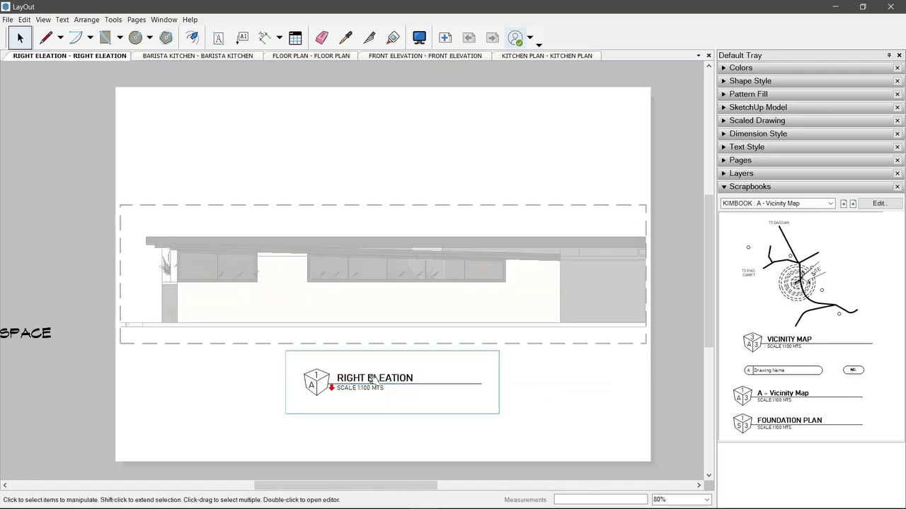
pyautogui.doubleClick(371, 380)
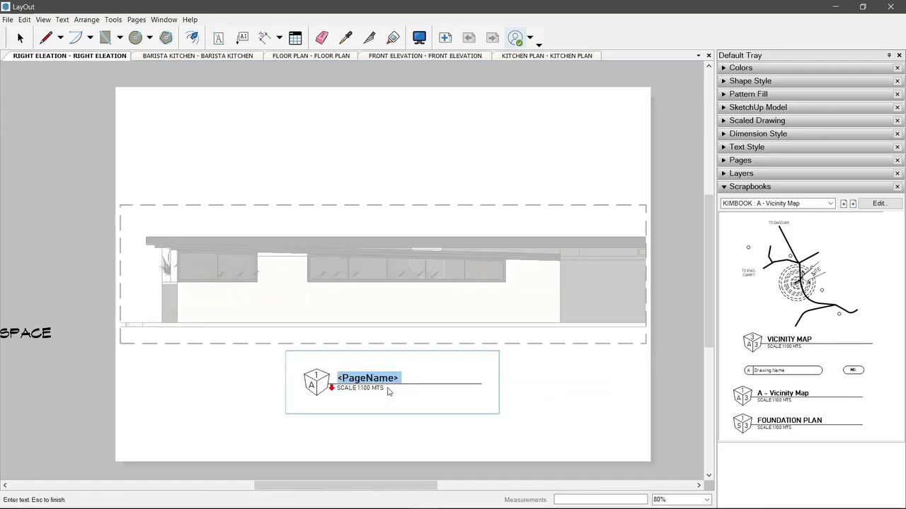
pyautogui.click(736, 159)
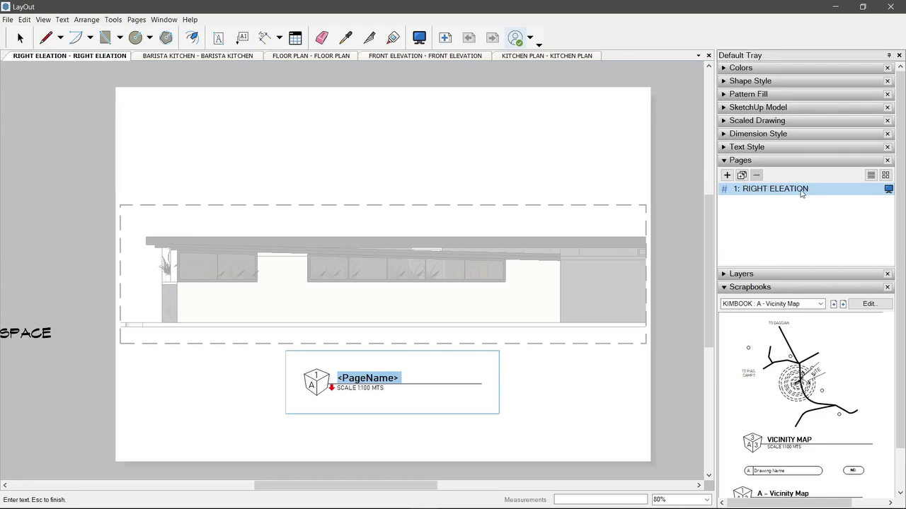
pyautogui.doubleClick(801, 194)
pyautogui.press('capslock')
pyautogui.write('v')
pyautogui.press('capslock')
pyautogui.press('BackSpace')
pyautogui.write('V')
pyautogui.press('Return')
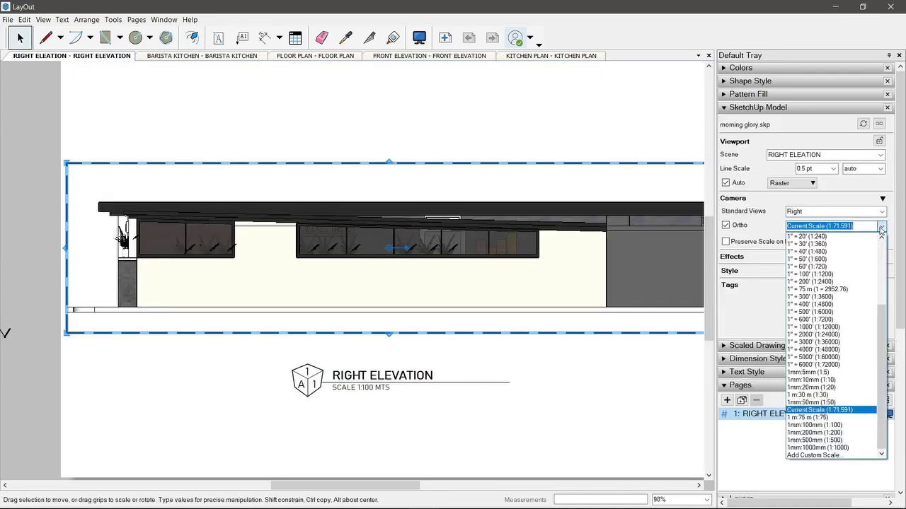
# - Set the right elevation viewport's scale to 1mm:100mm (1:100) and dimension the heights beside the plant end of the building
pyautogui.click(824, 424)
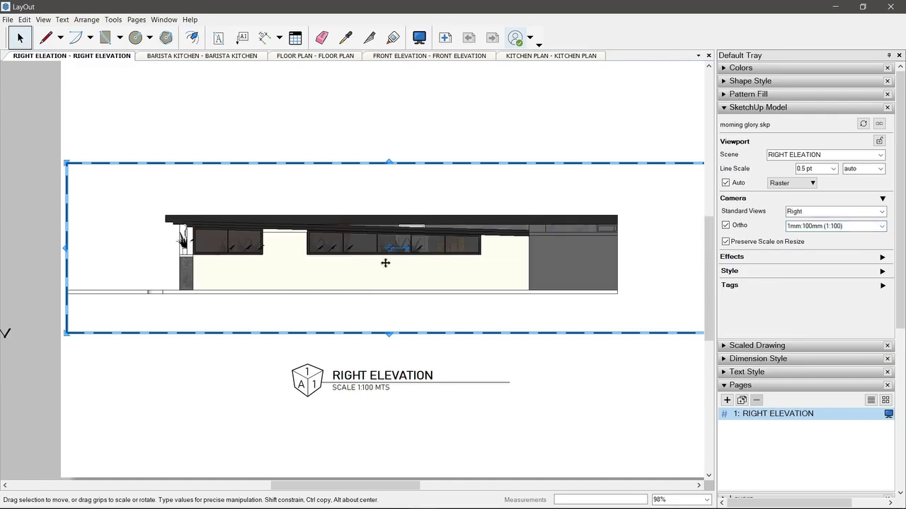
pyautogui.click(440, 116)
pyautogui.scroll(-4, 346, 277)
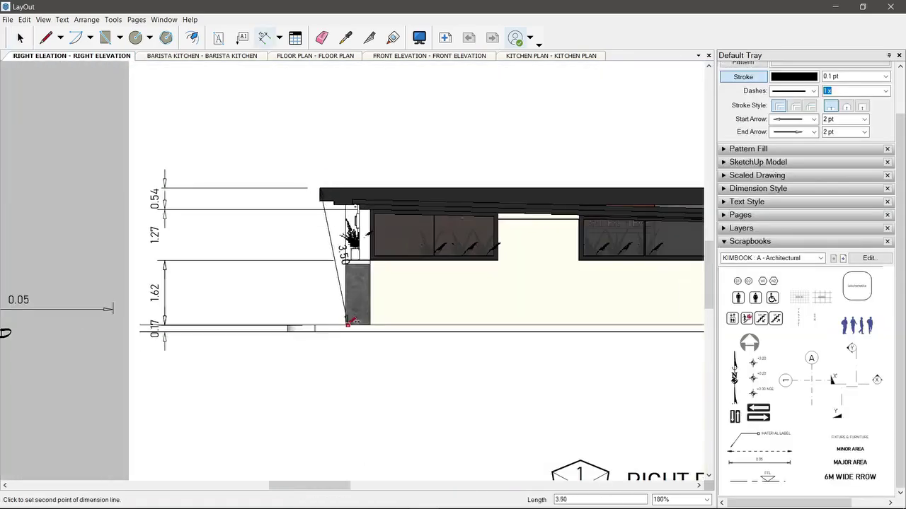
pyautogui.click(147, 331)
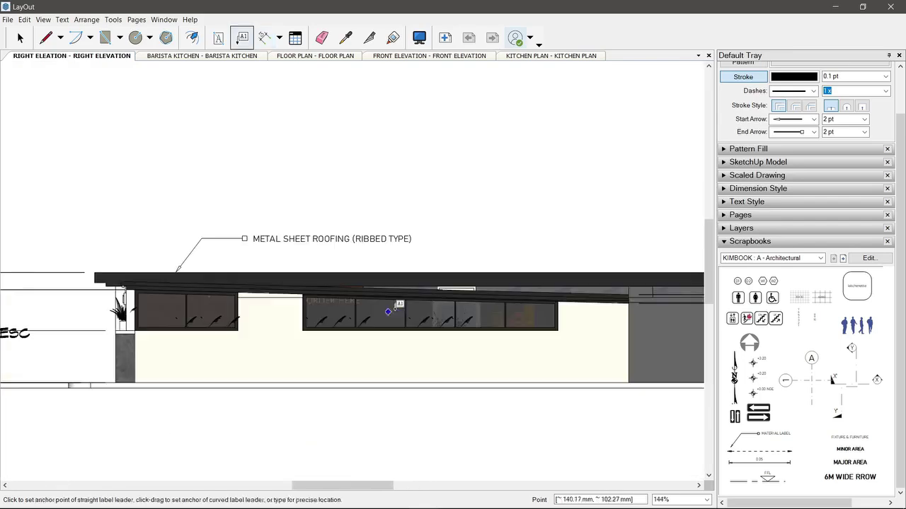
# - Add a leader label beginning with POWDER to the long window strip of the right elevation
pyautogui.click(399, 305)
pyautogui.click(439, 219)
pyautogui.write('POWDER')
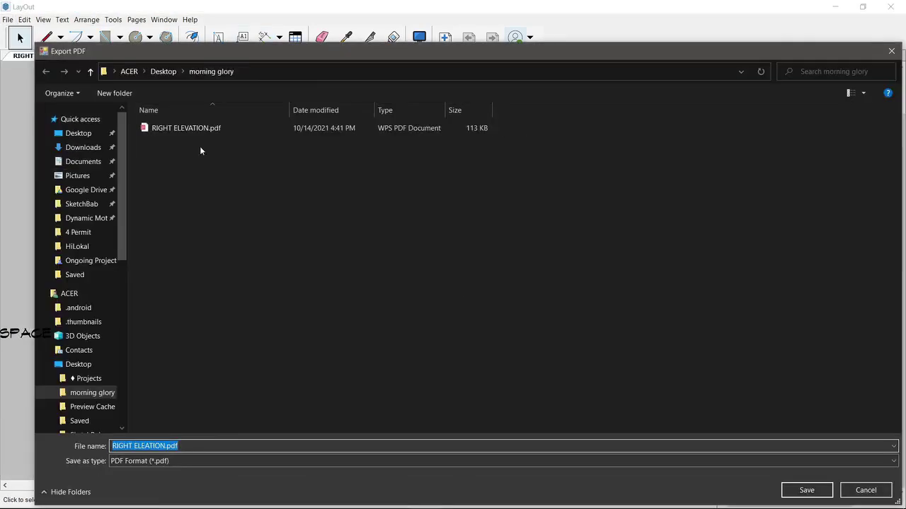
# - Export the right elevation drawing as RIGHT ELEVATION.pdf and inspect the resulting PDF in WPS Office
pyautogui.click(804, 489)
pyautogui.click(508, 372)
pyautogui.click(484, 283)
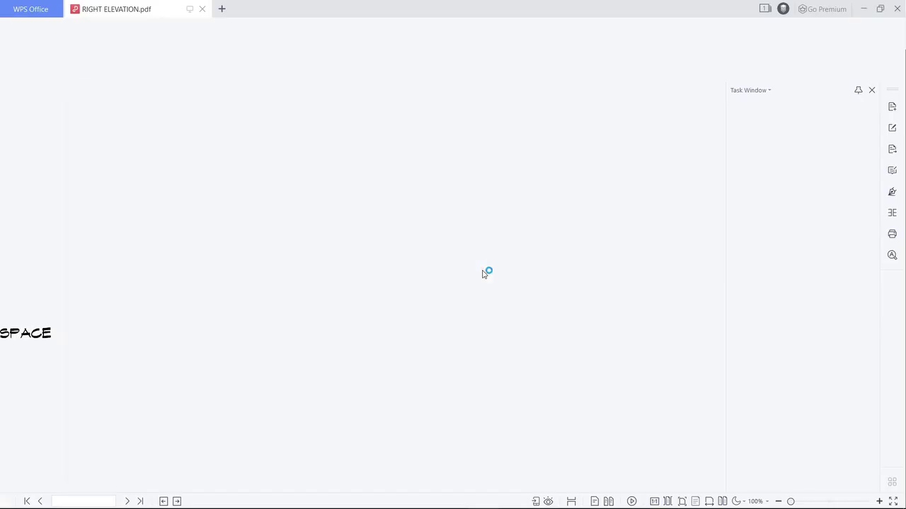
pyautogui.keyDown('ctrl'); pyautogui.scroll(3, 444, 180); pyautogui.keyUp('ctrl')
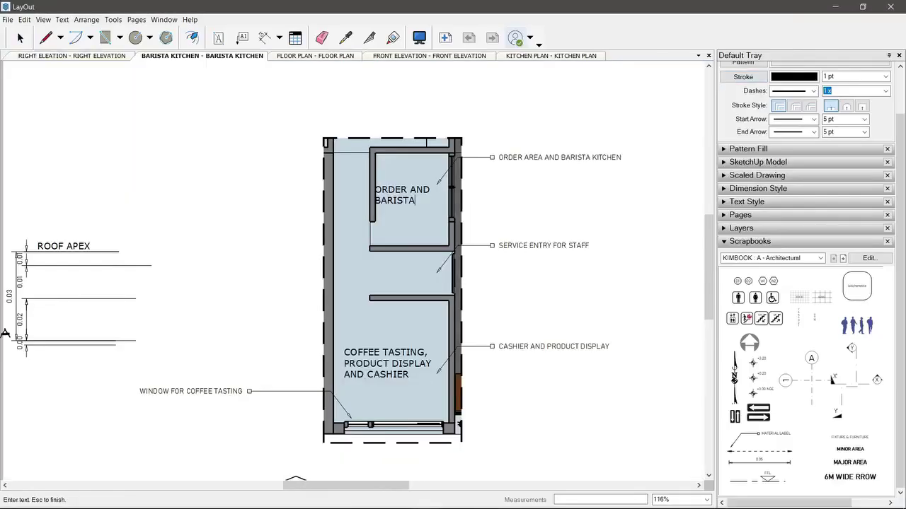
# - Extend the room text in the barista kitchen plan to ORDER AREA AND BARISTA KITCHEN, broken over four lines
pyautogui.press('Escape')
pyautogui.scroll(3, 419, 192)
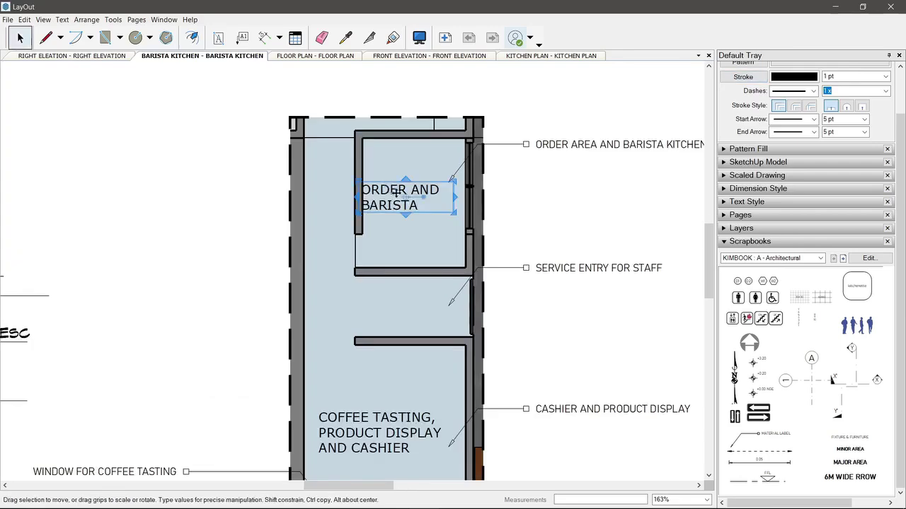
pyautogui.doubleClick(417, 194)
pyautogui.write('AREA')
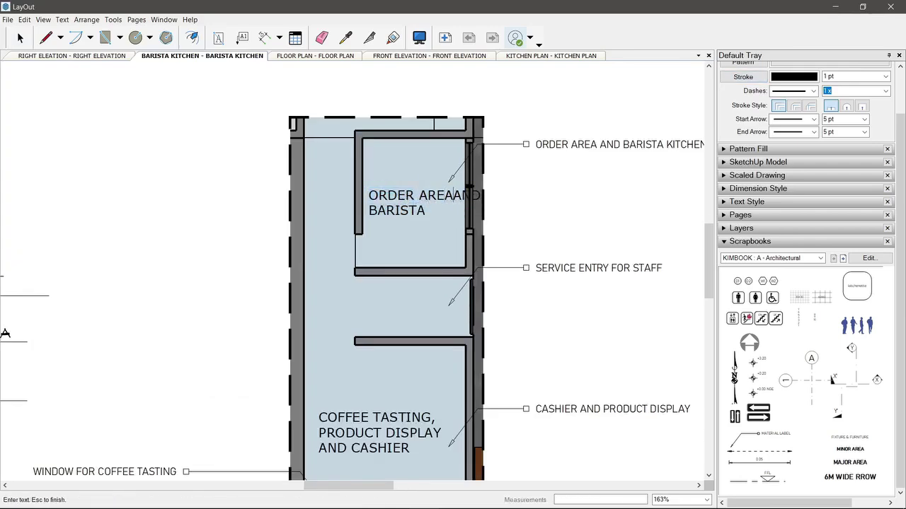
pyautogui.press('Return')
pyautogui.click(427, 226)
pyautogui.write('KITCHEN')
pyautogui.press('Escape')
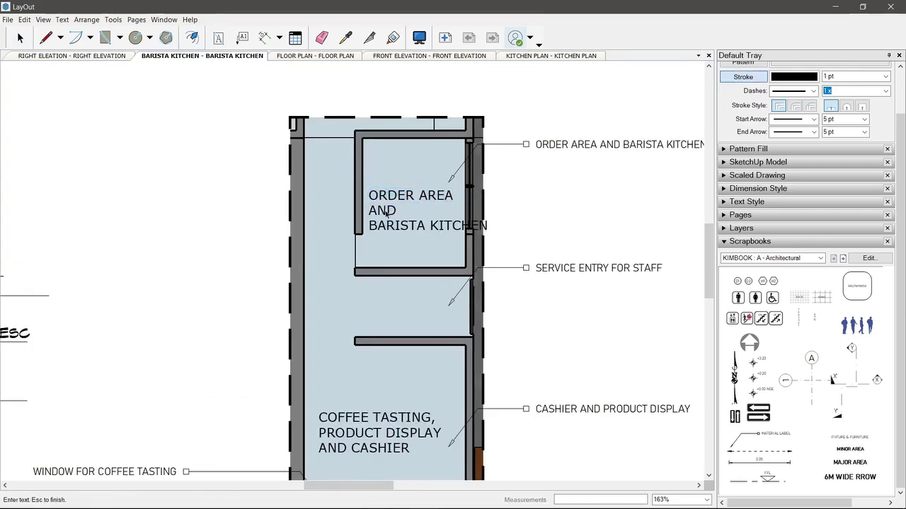
pyautogui.press('Return')
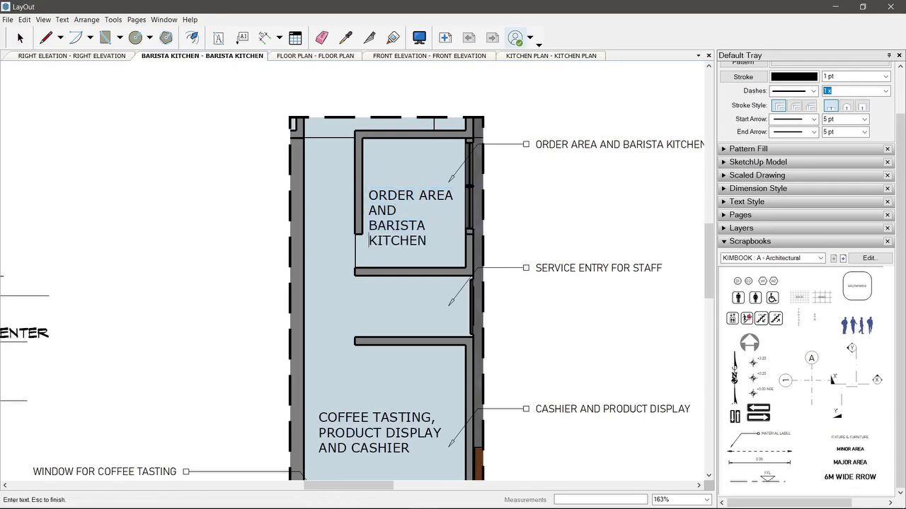
# - Add a linear dimension along the full length of the barista kitchen plan, offset about 78 mm from its outer wall
pyautogui.scroll(-3, 400, 244)
pyautogui.scroll(2, 396, 244)
pyautogui.scroll(-2, 387, 239)
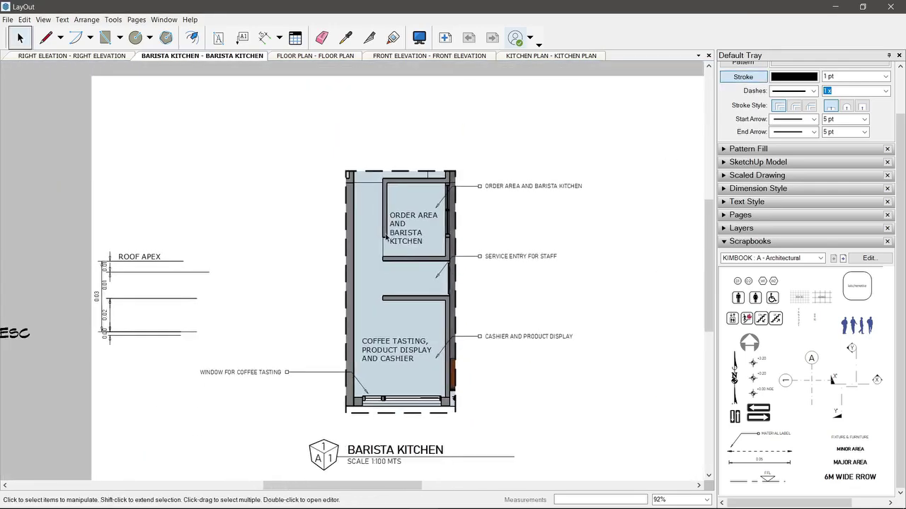
pyautogui.press('s')
pyautogui.press('space')
pyautogui.press('d')
pyautogui.click(354, 402)
pyautogui.click(349, 172)
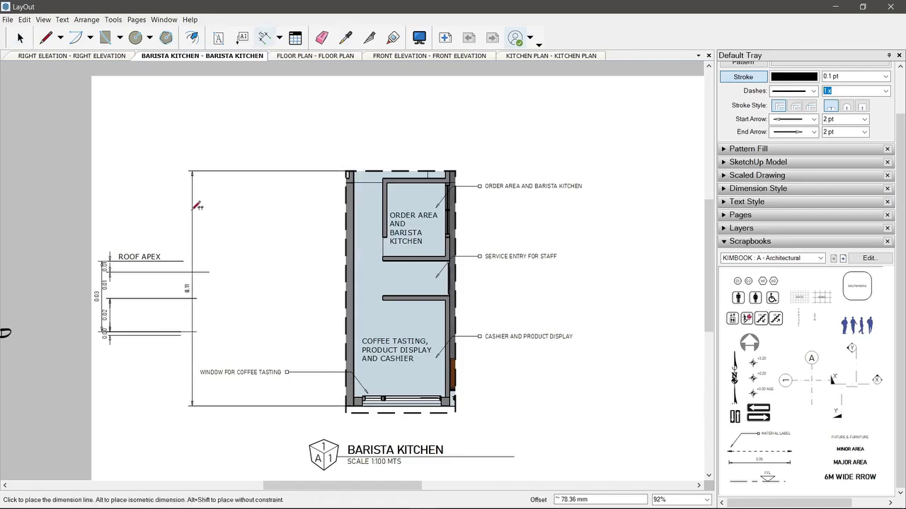
pyautogui.click(197, 206)
pyautogui.press('space')
# - Replace the barista kitchen dimension's value with the text VERIFY EXISTING STORE FRONTAGE UNTIL
pyautogui.scroll(3, 186, 288)
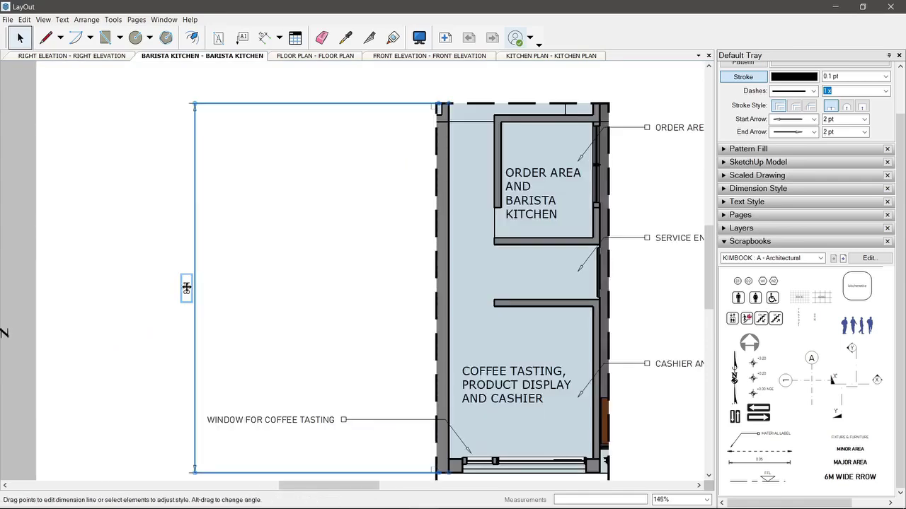
pyautogui.doubleClick(186, 288)
pyautogui.write('VERIFY EXISTING STORE FRONTAGE UNTIL KIT')
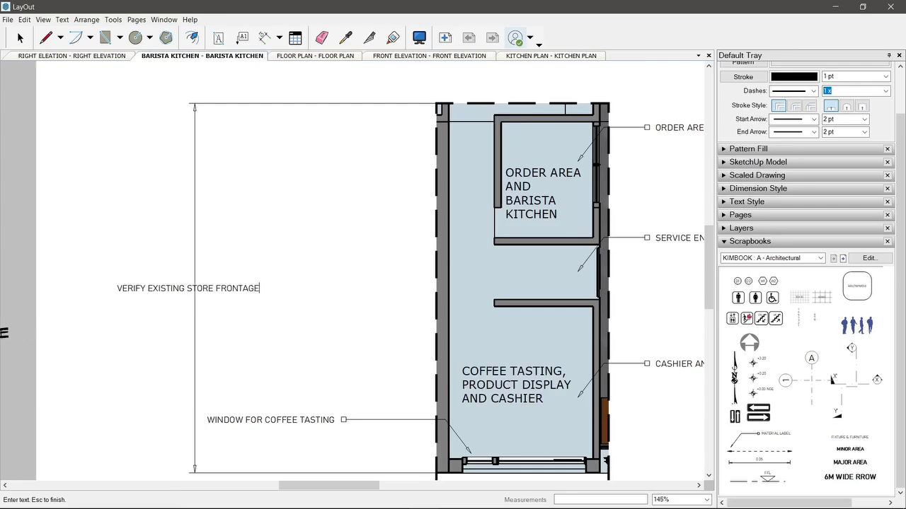
pyautogui.press('BackSpace')
pyautogui.press('BackSpace')
pyautogui.press('BackSpace')
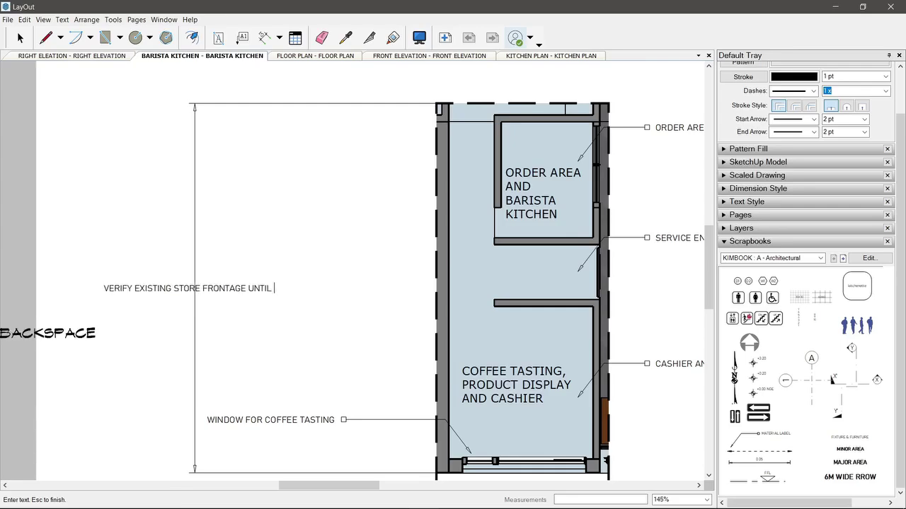